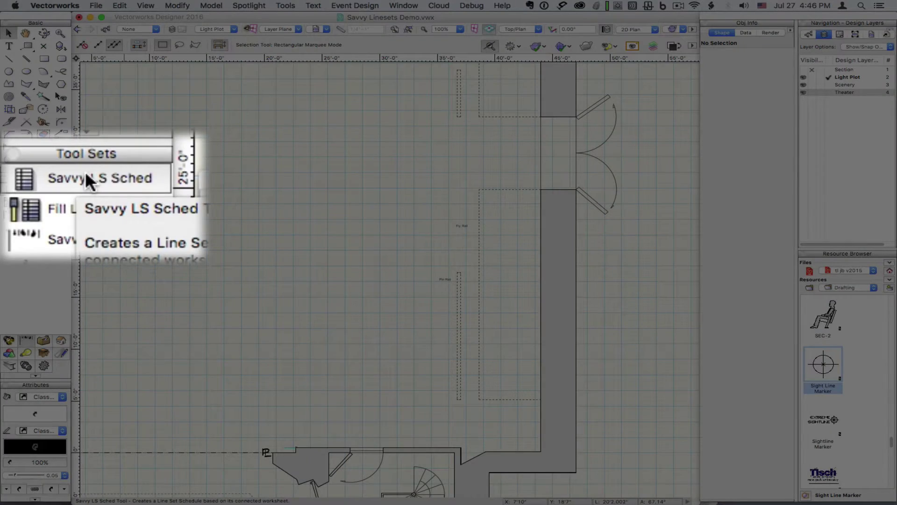
# Step: Place a line set schedule with the Savvy LS Sched tool at X 40'2", Y 0
pyautogui.click(86, 175)
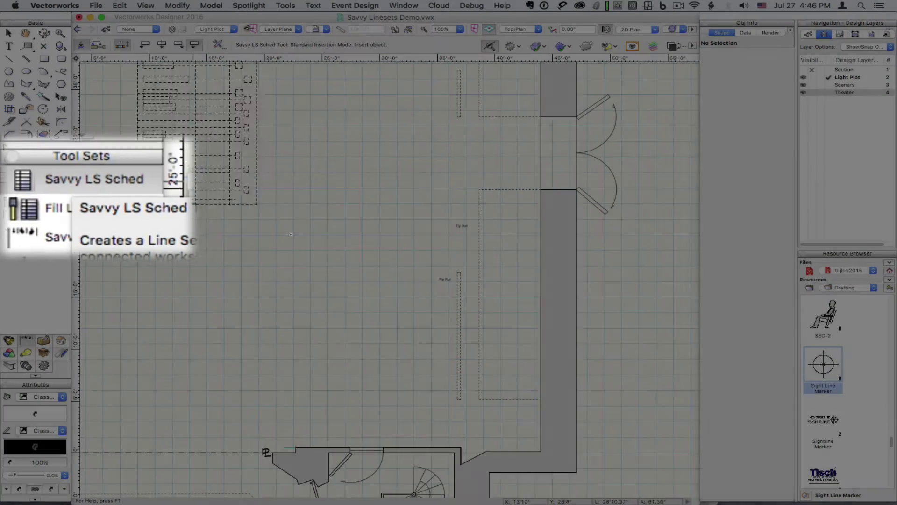
pyautogui.press('Tab')
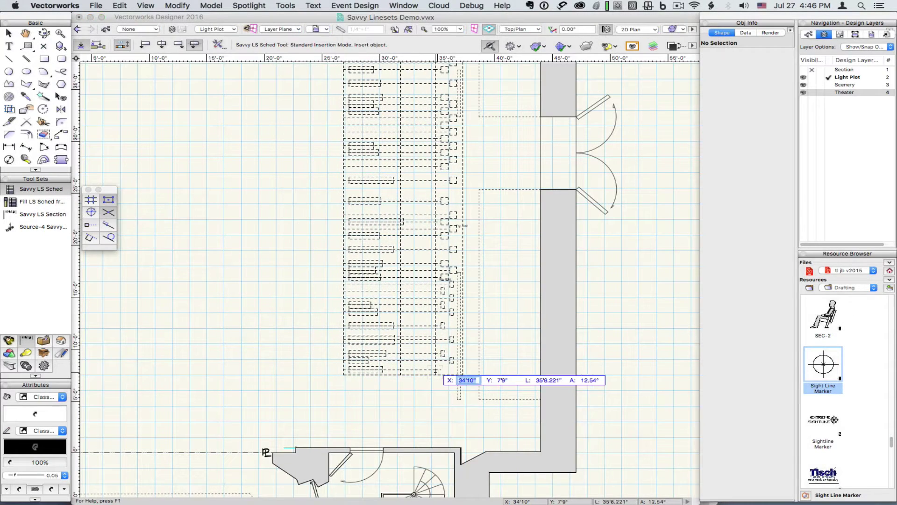
pyautogui.press('Tab')
pyautogui.write('0')
pyautogui.press('Return')
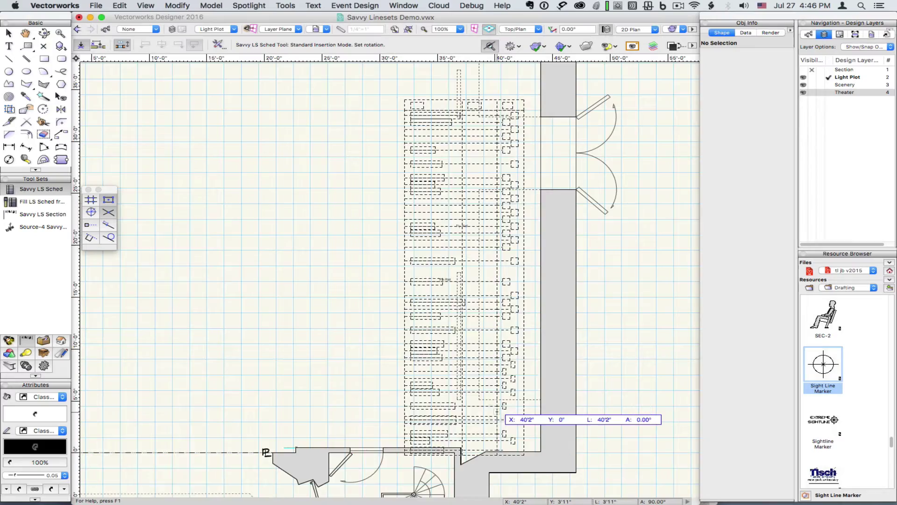
pyautogui.click(497, 404)
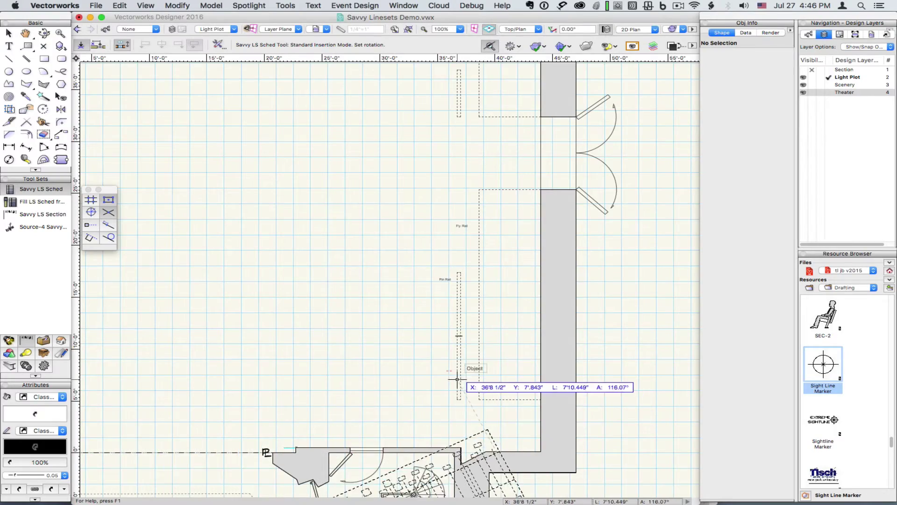
pyautogui.click(624, 448)
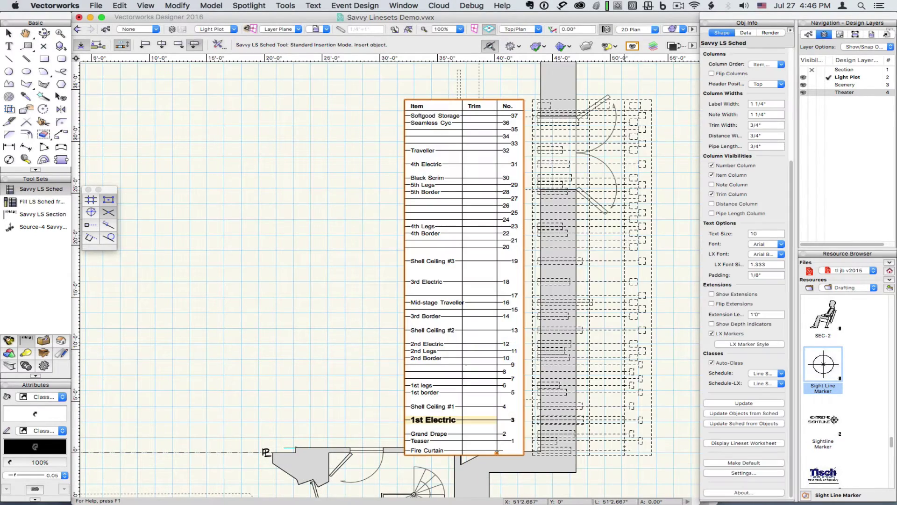
pyautogui.click(210, 452)
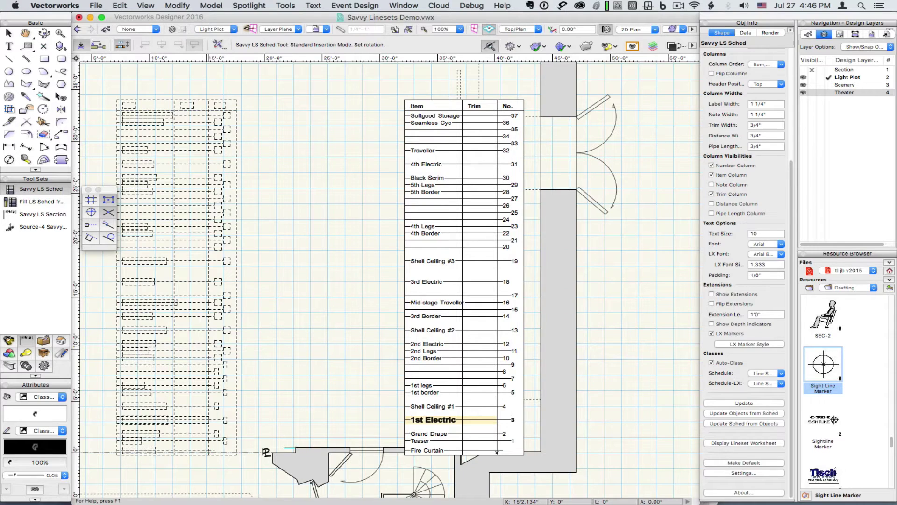
pyautogui.click(282, 389)
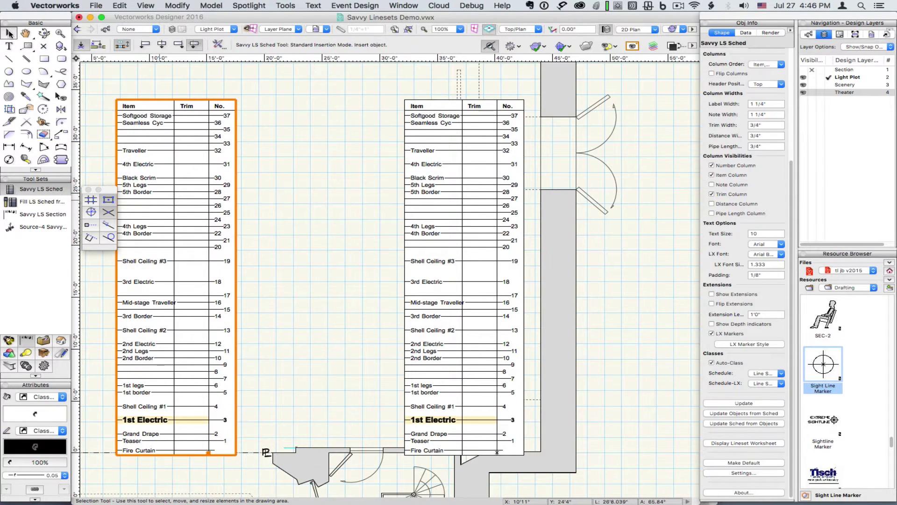
pyautogui.click(9, 33)
pyautogui.press('BackSpace')
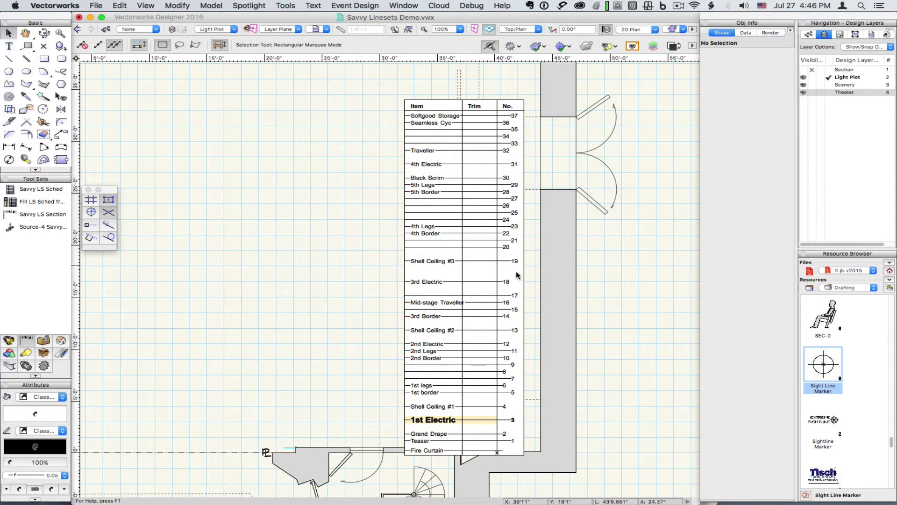
pyautogui.click(450, 260)
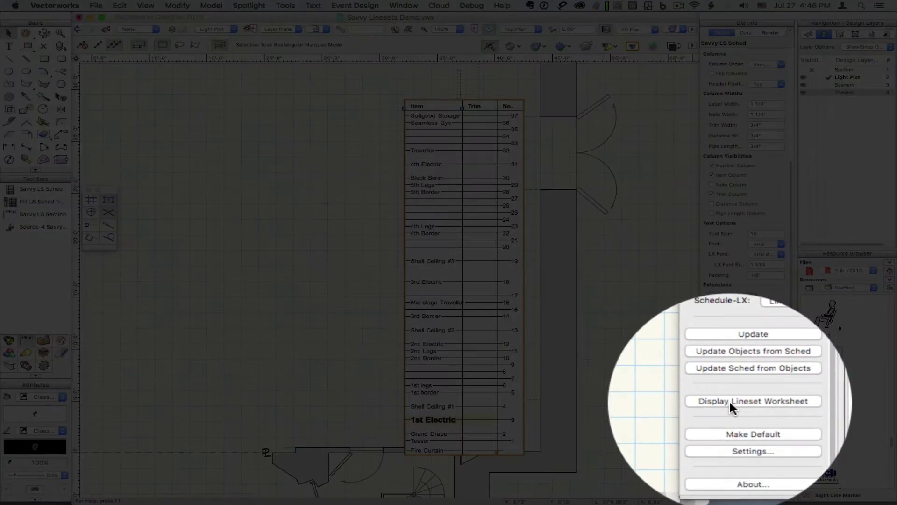
pyautogui.click(730, 444)
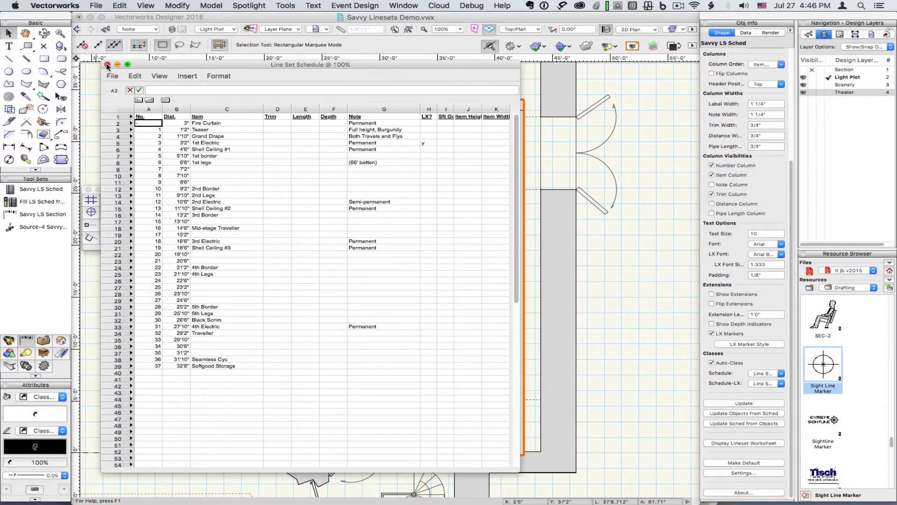
pyautogui.click(107, 65)
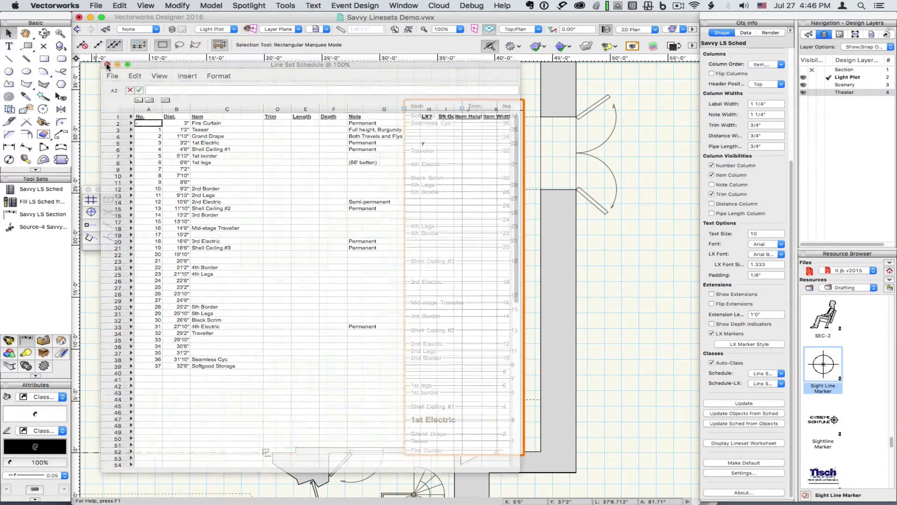
pyautogui.doubleClick(470, 307)
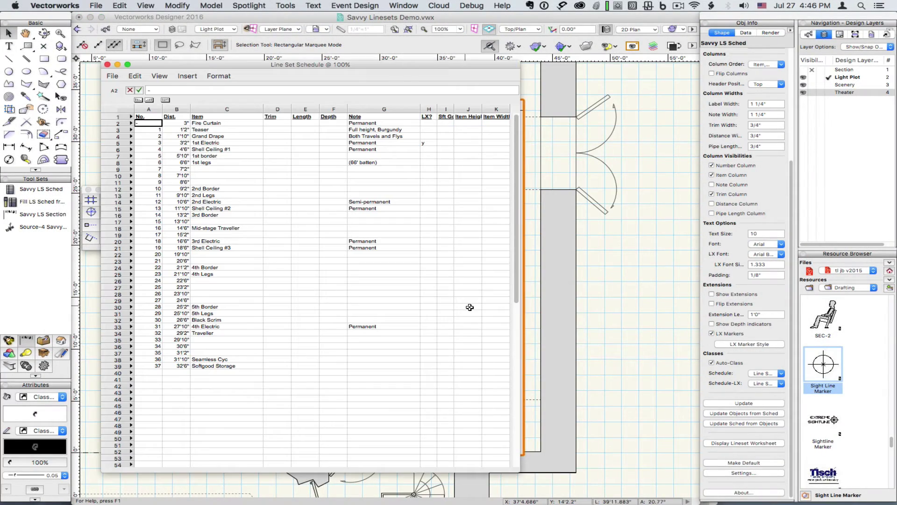
pyautogui.click(107, 65)
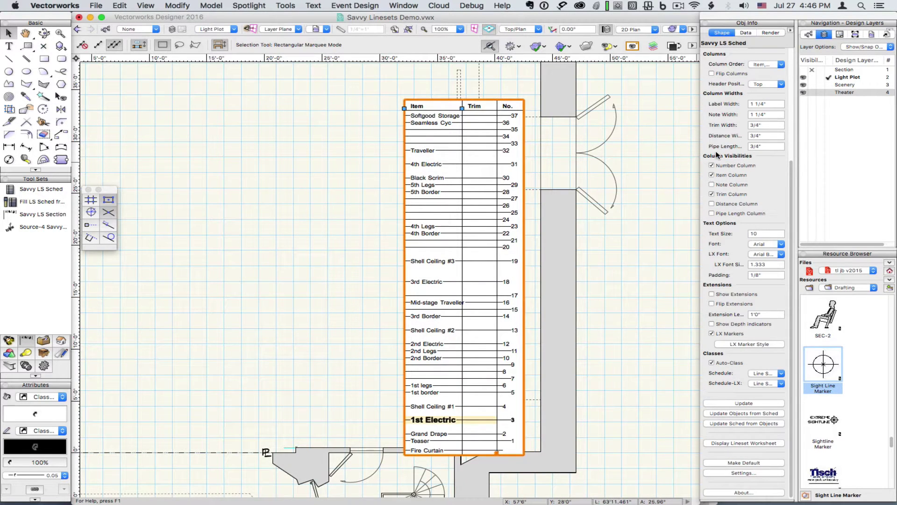
# Step: Try the schedule in Style 2 with the Note and Dist. columns shown
pyautogui.scroll(5, 718, 157)
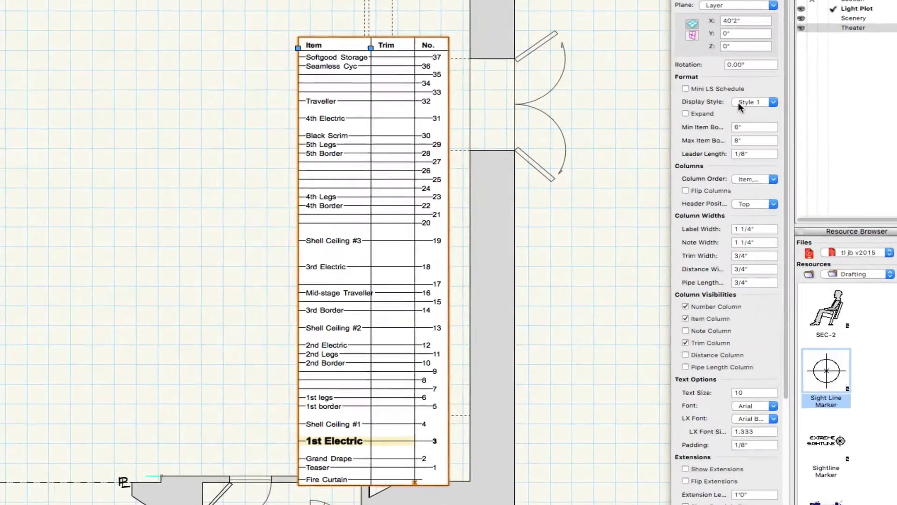
pyautogui.click(760, 152)
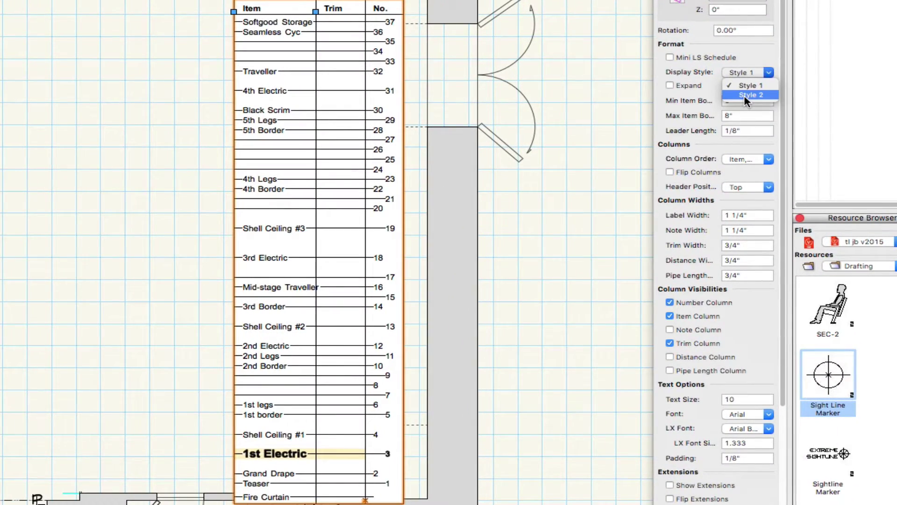
pyautogui.click(745, 95)
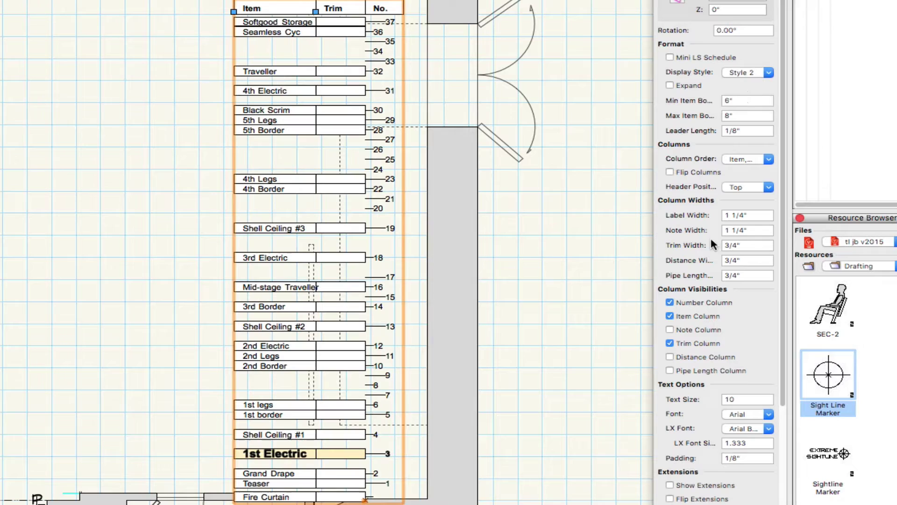
pyautogui.click(705, 327)
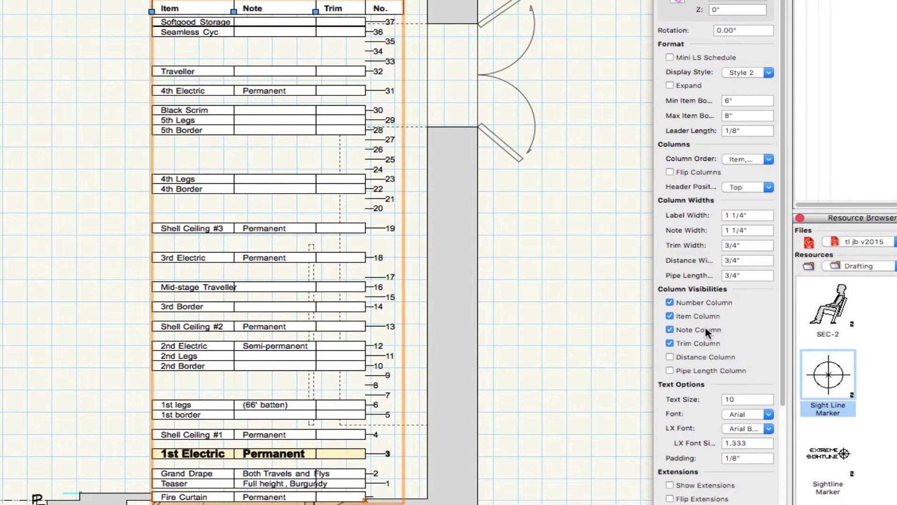
pyautogui.click(702, 356)
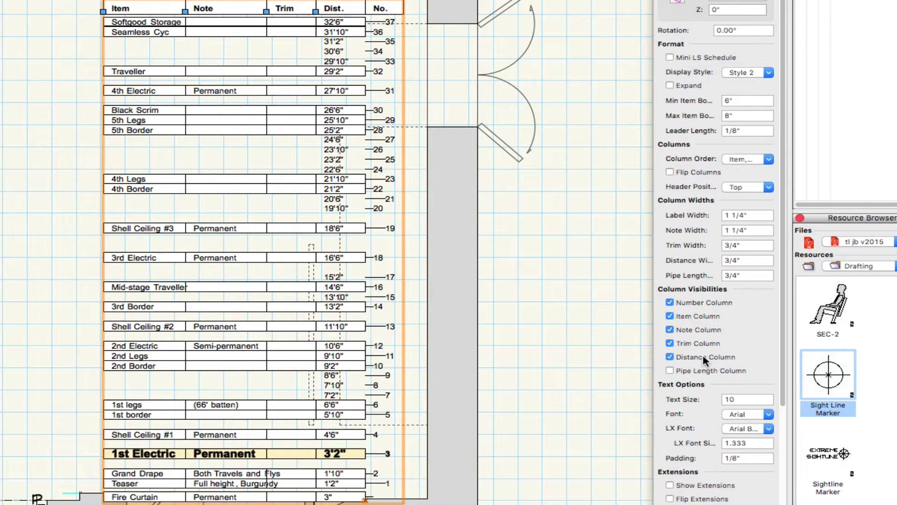
# Step: Return to Style 1, hide Note, order columns Dist, Trim, Item, Note, Length, and flip them
pyautogui.click(750, 73)
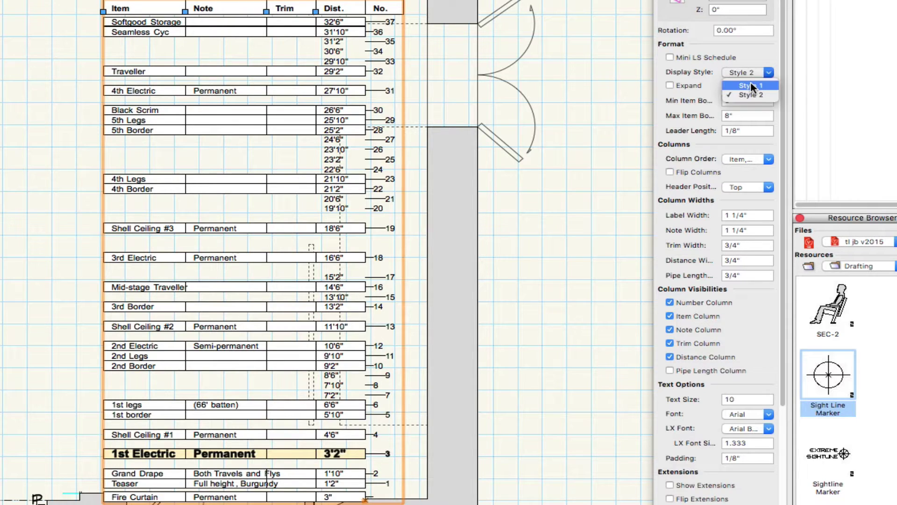
pyautogui.click(752, 86)
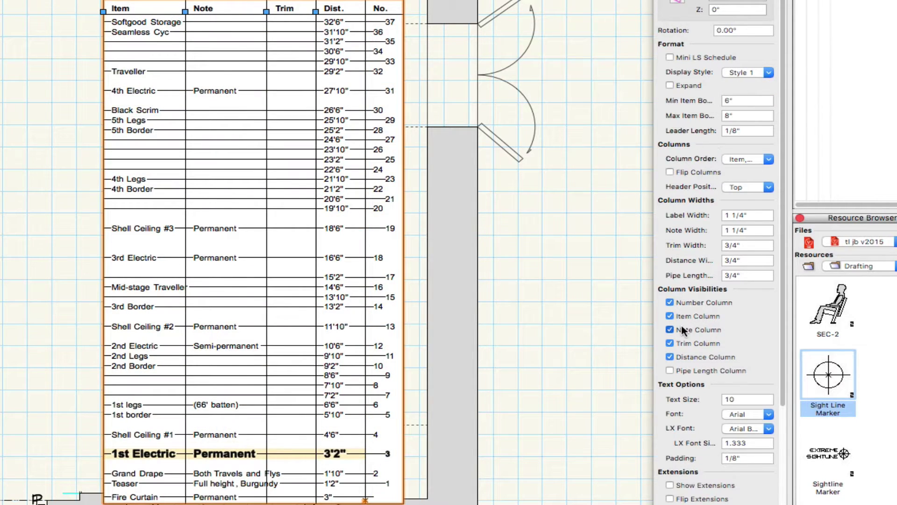
pyautogui.click(680, 330)
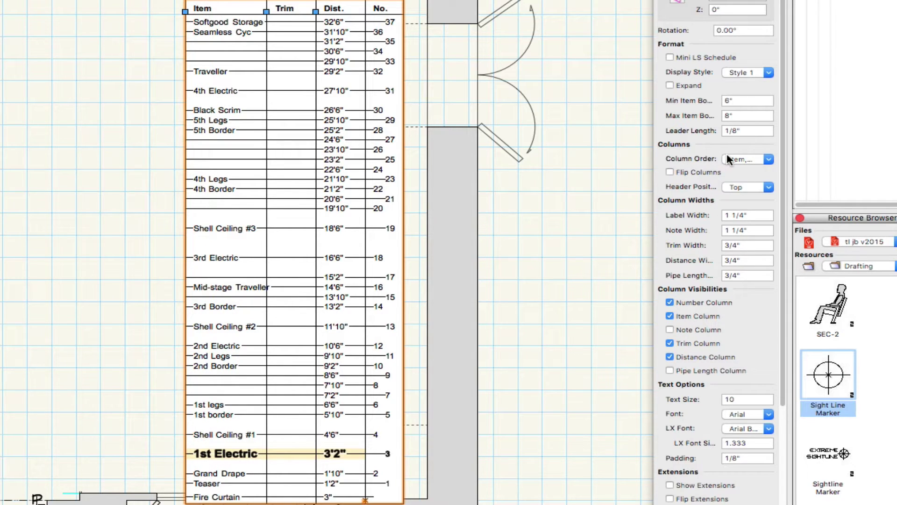
pyautogui.click(743, 160)
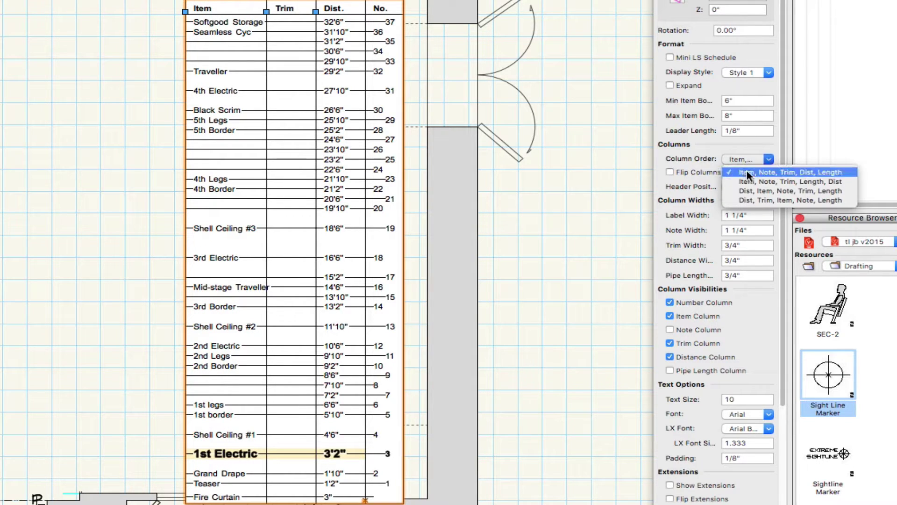
pyautogui.click(747, 200)
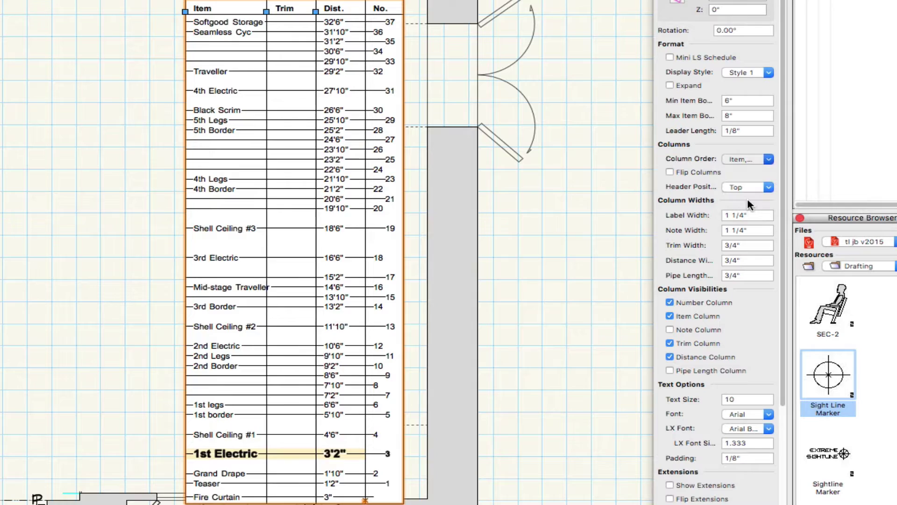
pyautogui.click(668, 172)
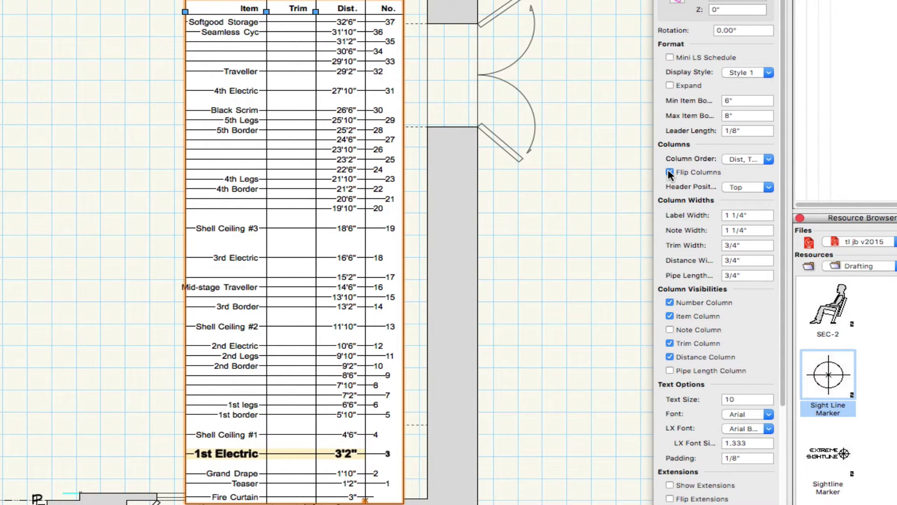
# Step: Flip the schedule horizontally so its columns read No., Dist., Trim, Item
pyautogui.rightClick(307, 182)
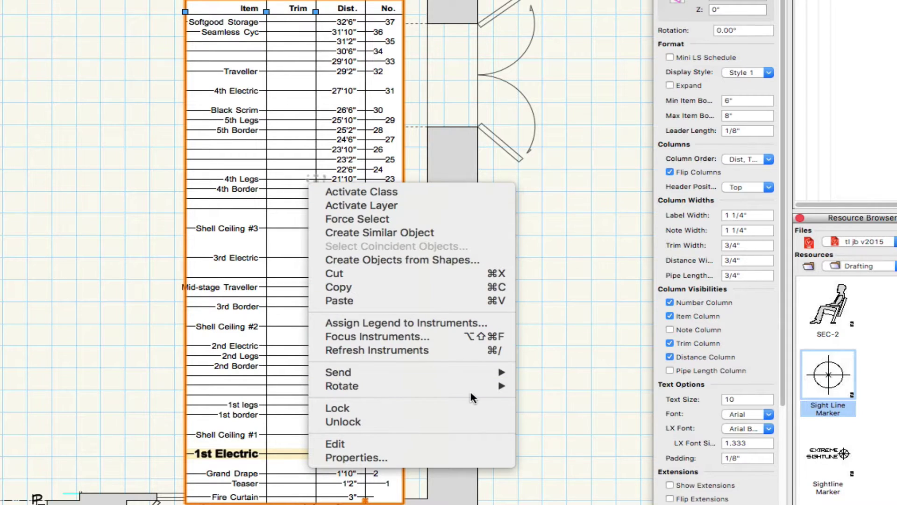
pyautogui.moveTo(470, 389)
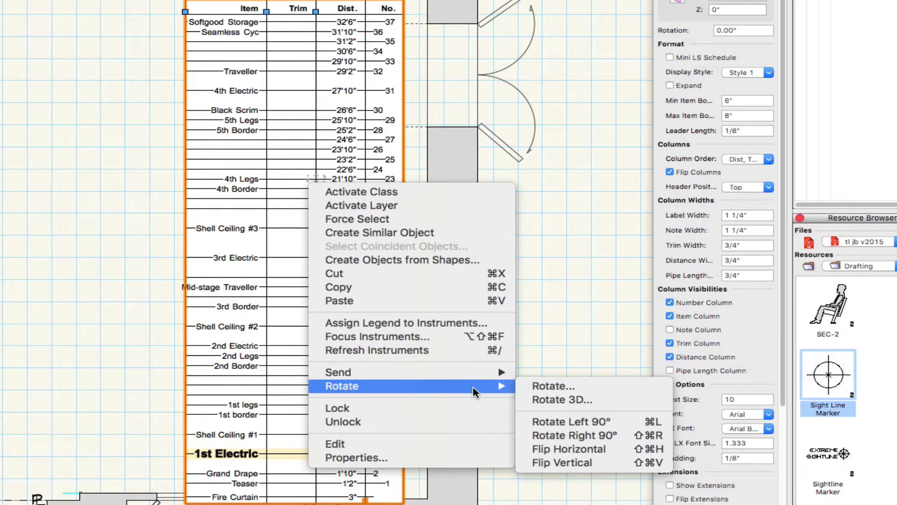
pyautogui.click(606, 448)
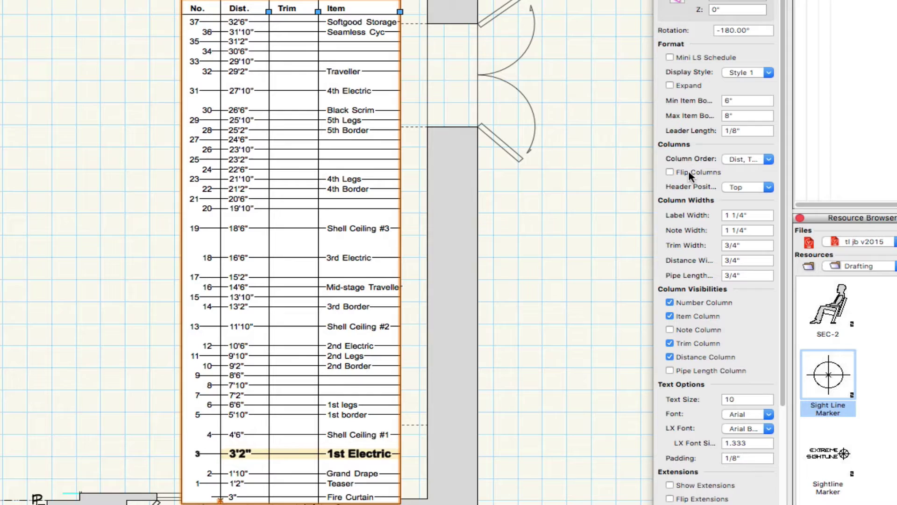
# Step: Set the Distance column width to .5 and narrow the Trim column
pyautogui.click(738, 260)
pyautogui.press('BackSpace')
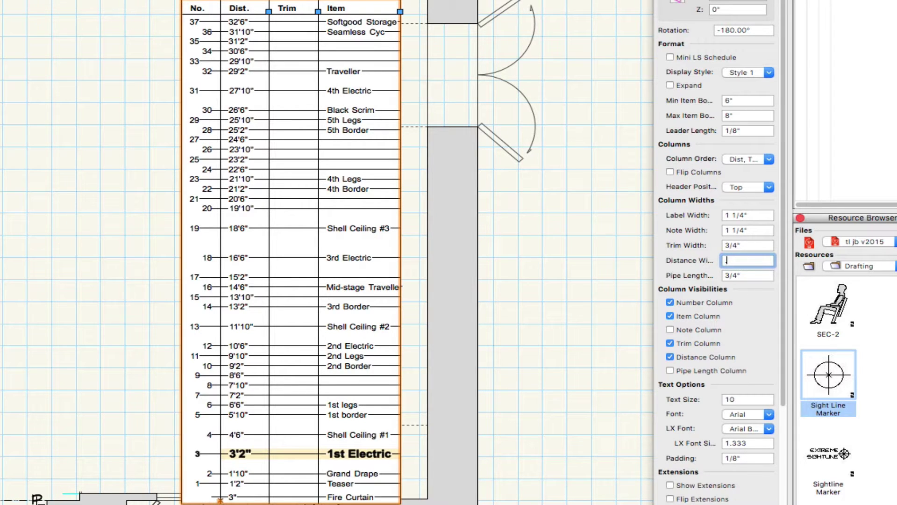
pyautogui.write('.5')
pyautogui.press('Return')
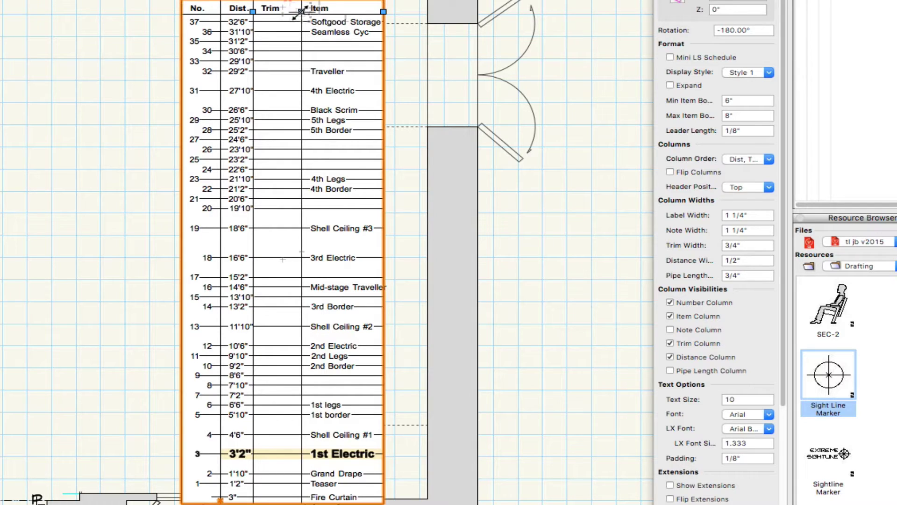
pyautogui.moveTo(301, 11)
pyautogui.mouseDown()
pyautogui.moveTo(280, 13)
pyautogui.moveTo(291, 11)
pyautogui.mouseUp()
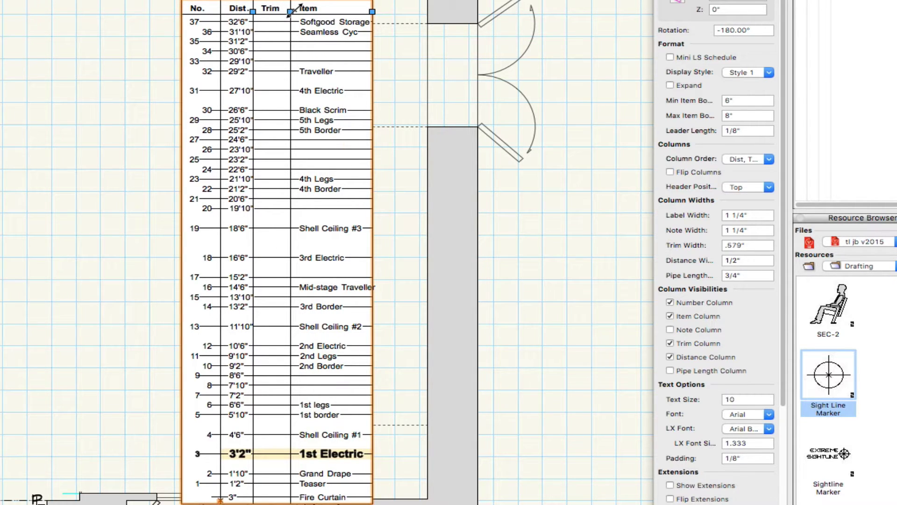
# Step: Keep text size 10 in Arial and widen the schedule's label column to 1.51"
pyautogui.click(738, 399)
pyautogui.write('8')
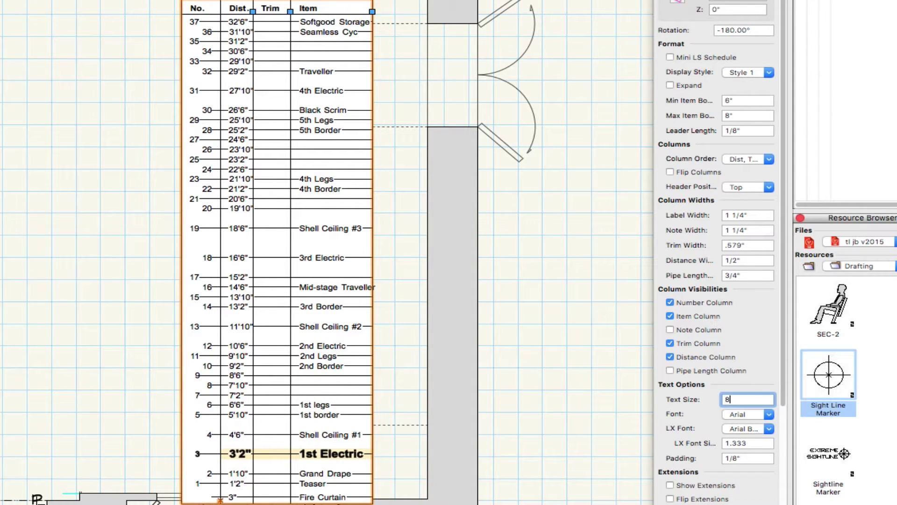
pyautogui.press('Return')
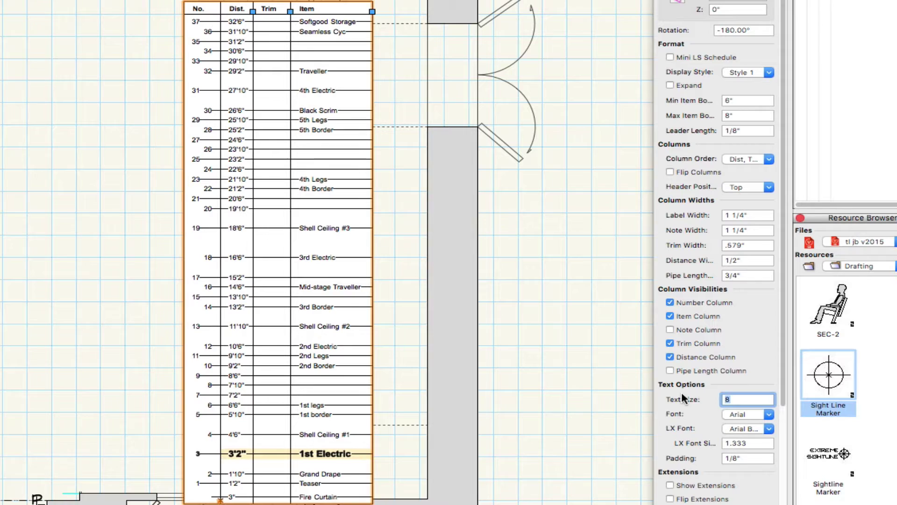
pyautogui.write('10')
pyautogui.press('Return')
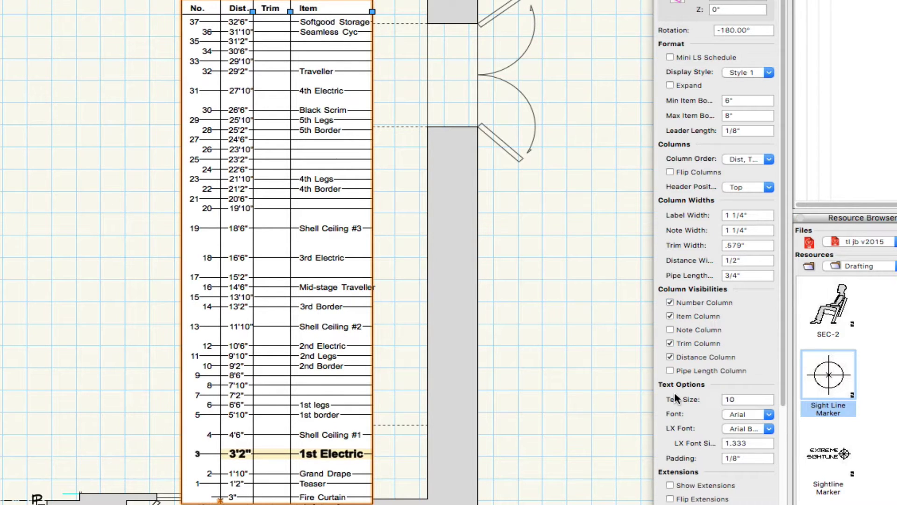
pyautogui.click(746, 413)
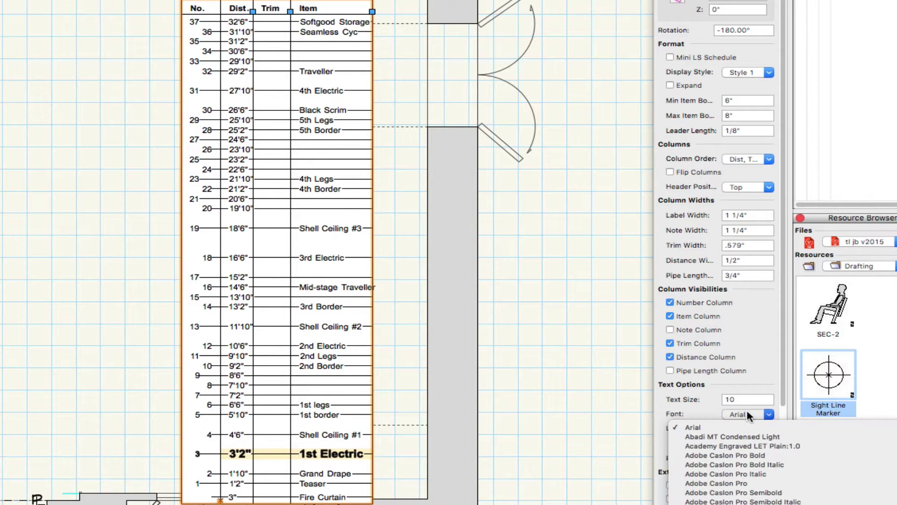
pyautogui.click(746, 411)
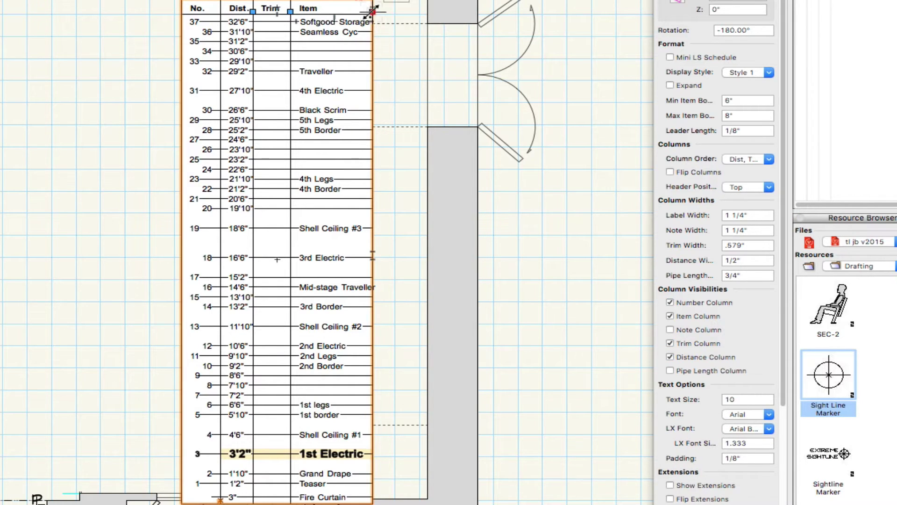
pyautogui.moveTo(373, 11); pyautogui.dragTo(392, 10)
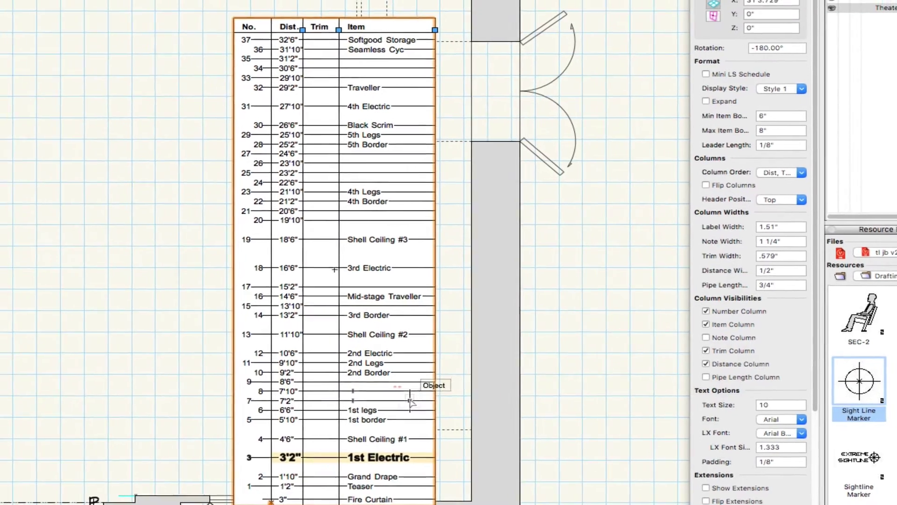
# Step: In the schedule's worksheet, enter y in the LX? cells for 2nd, 3rd and 4th Electric
pyautogui.doubleClick(348, 391)
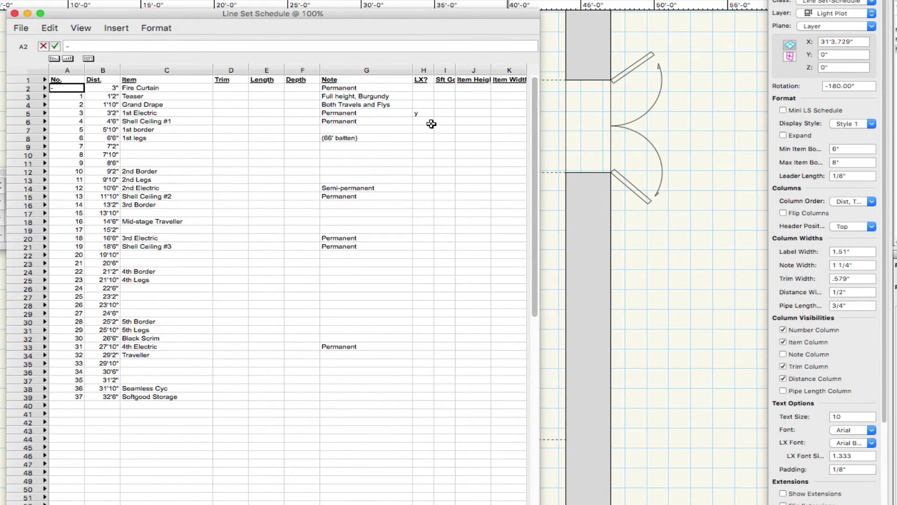
pyautogui.click(419, 188)
pyautogui.write('y')
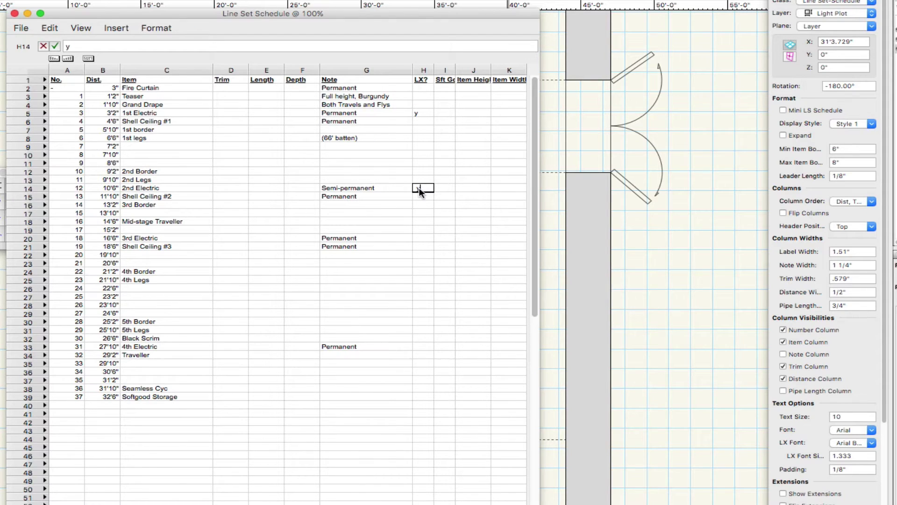
pyautogui.click(423, 239)
pyautogui.write('y')
pyautogui.press('Return')
pyautogui.click(424, 344)
pyautogui.write('y')
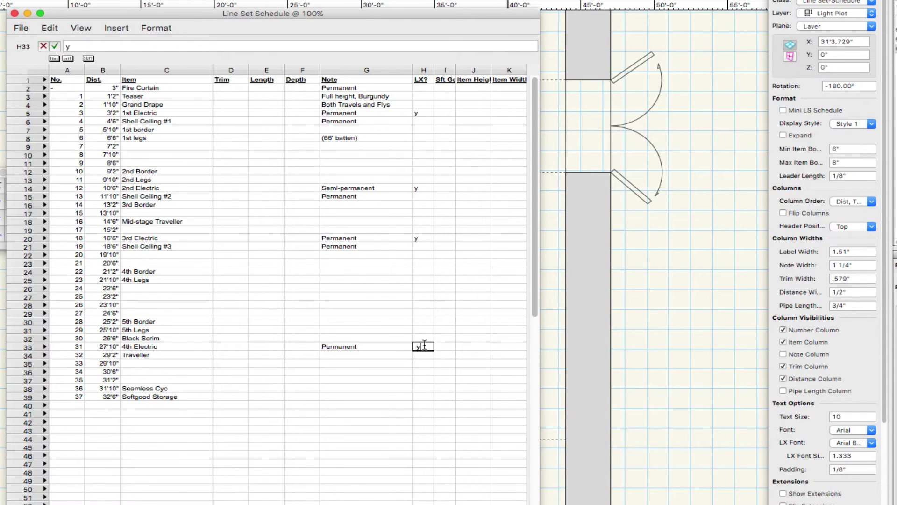
pyautogui.press('Return')
# Step: Close the worksheet and update the schedule so all four electrics appear in bold
pyautogui.click(15, 13)
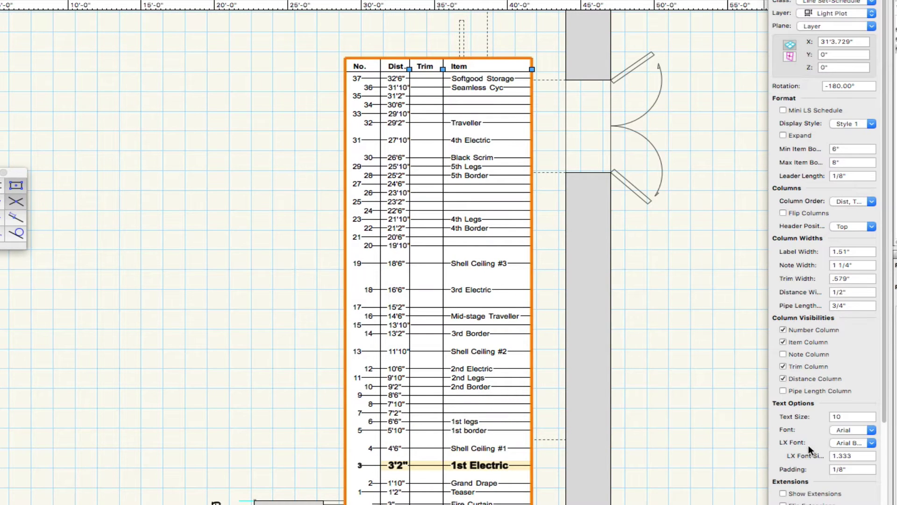
pyautogui.scroll(-5, 809, 447)
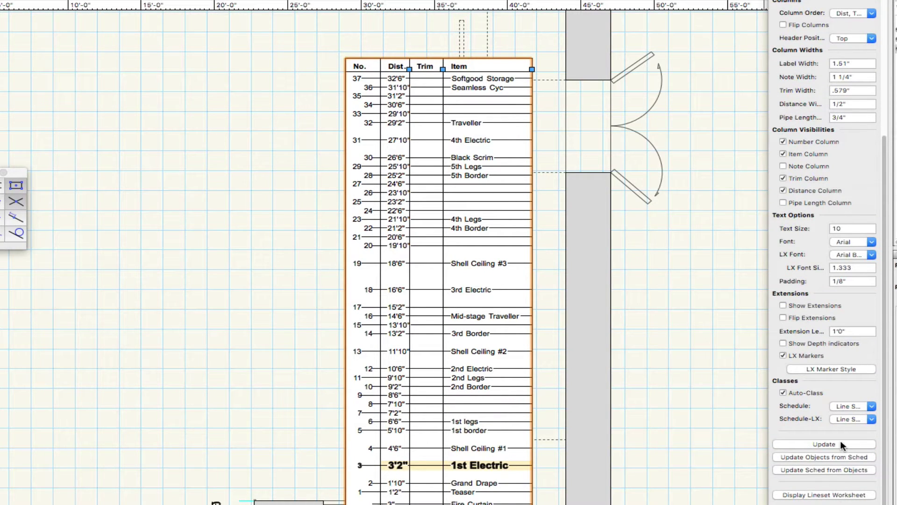
pyautogui.click(840, 440)
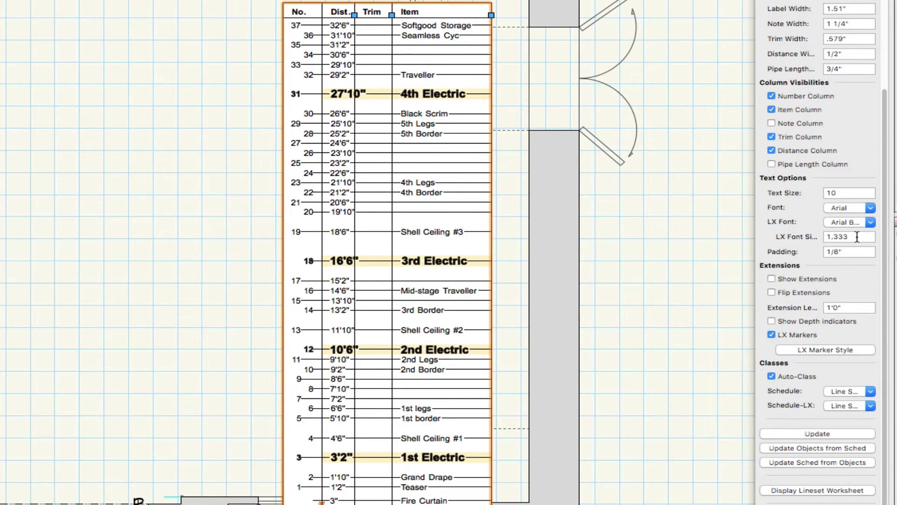
# Step: Set the LX label font size to 1.25, keeping Arial Bold
pyautogui.click(857, 222)
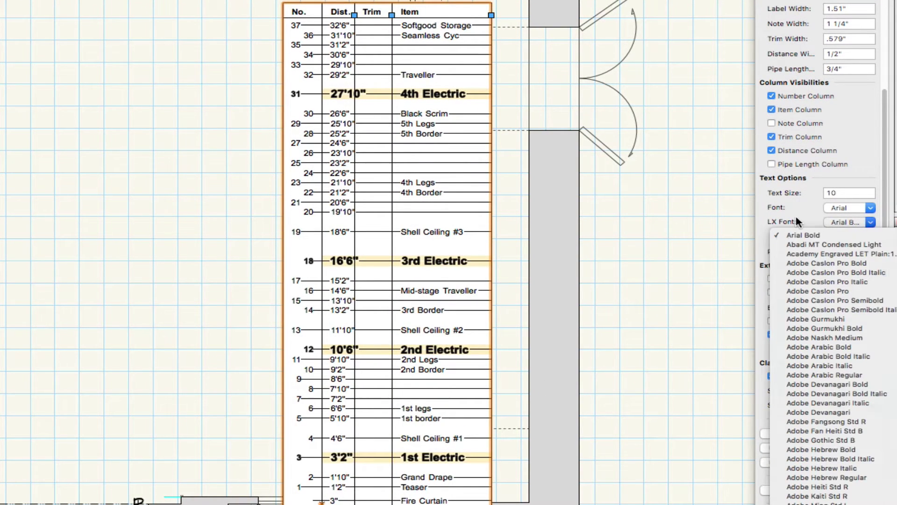
pyautogui.click(797, 219)
pyautogui.doubleClick(858, 236)
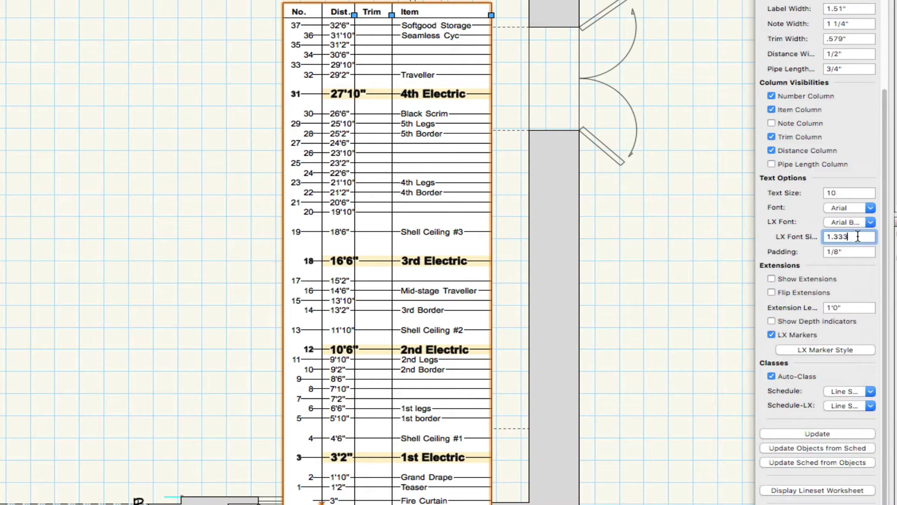
pyautogui.write('1.25')
pyautogui.press('Return')
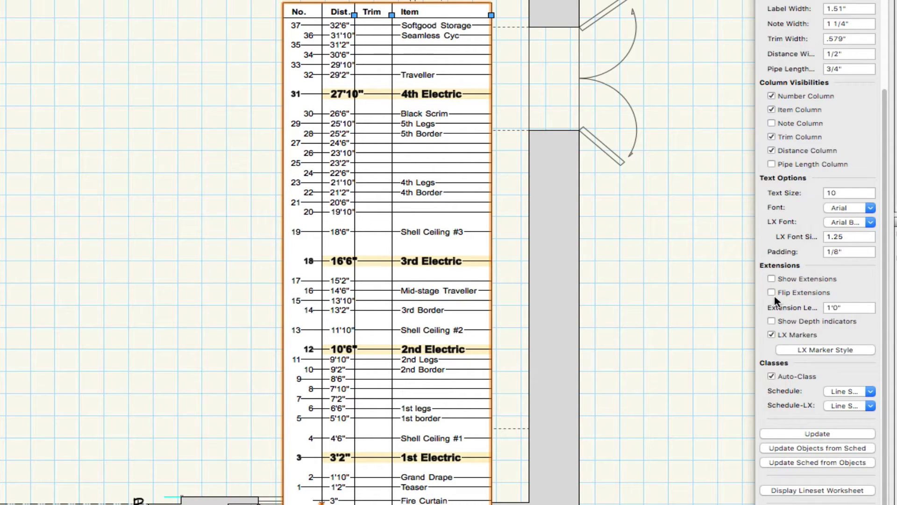
# Step: Turn on Show Extensions and Flip Extensions with LX Markers on, then reopen the worksheet
pyautogui.click(771, 278)
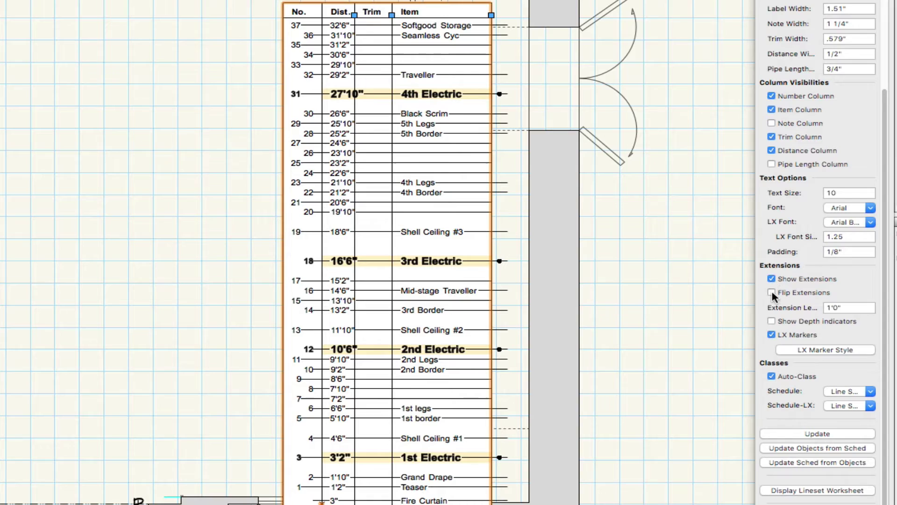
pyautogui.click(772, 294)
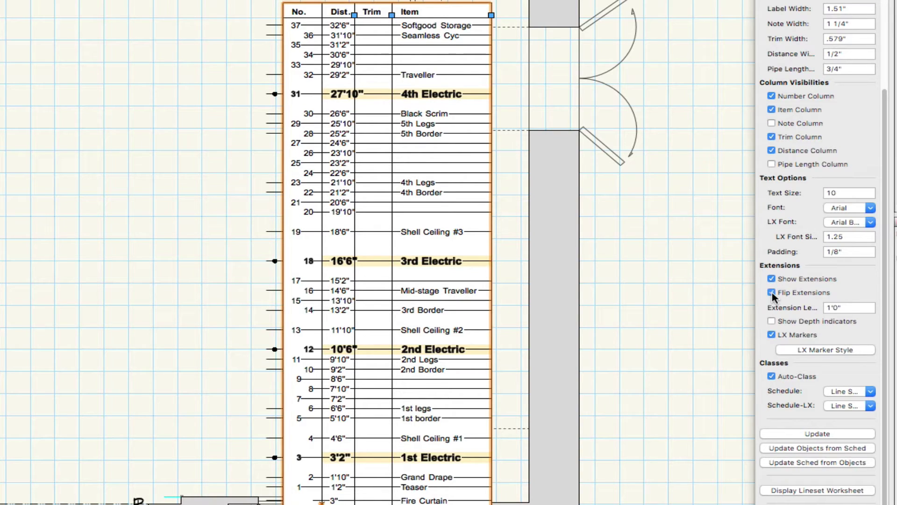
pyautogui.click(772, 335)
pyautogui.click(771, 334)
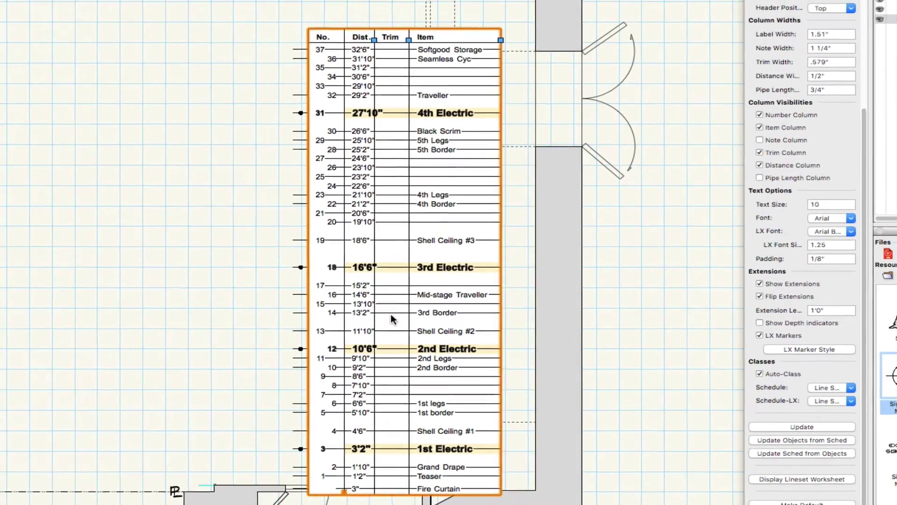
pyautogui.doubleClick(382, 315)
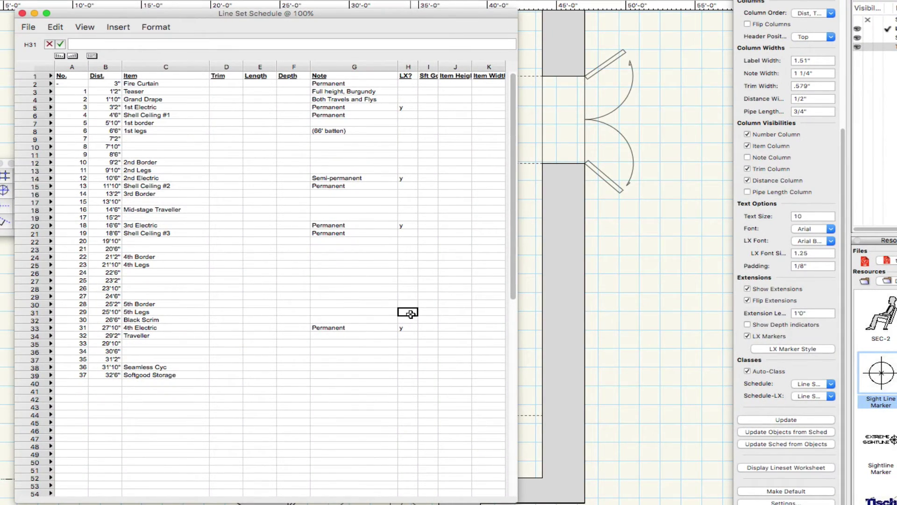
# Step: Enter a 12" depth for the 1st Electric in cell F5 and close the worksheet
pyautogui.click(292, 105)
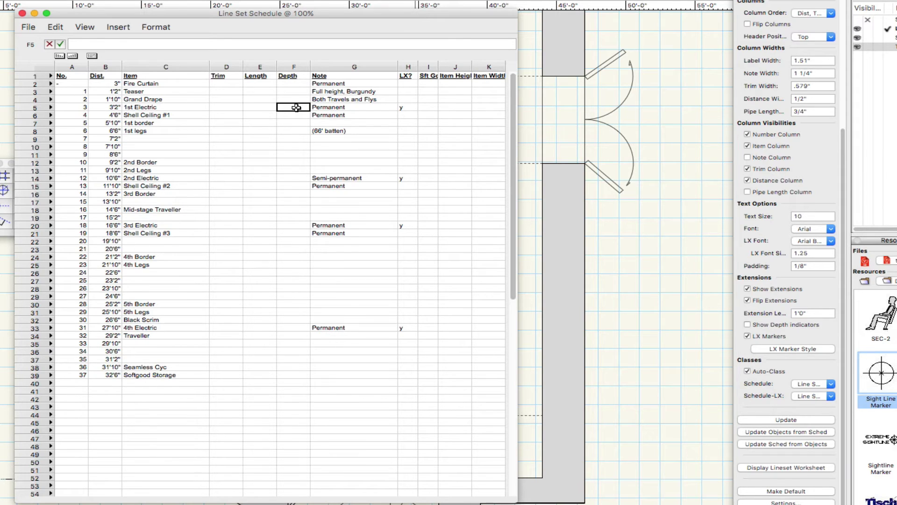
pyautogui.doubleClick(296, 108)
pyautogui.write('12"')
pyautogui.press('Return')
pyautogui.click(22, 13)
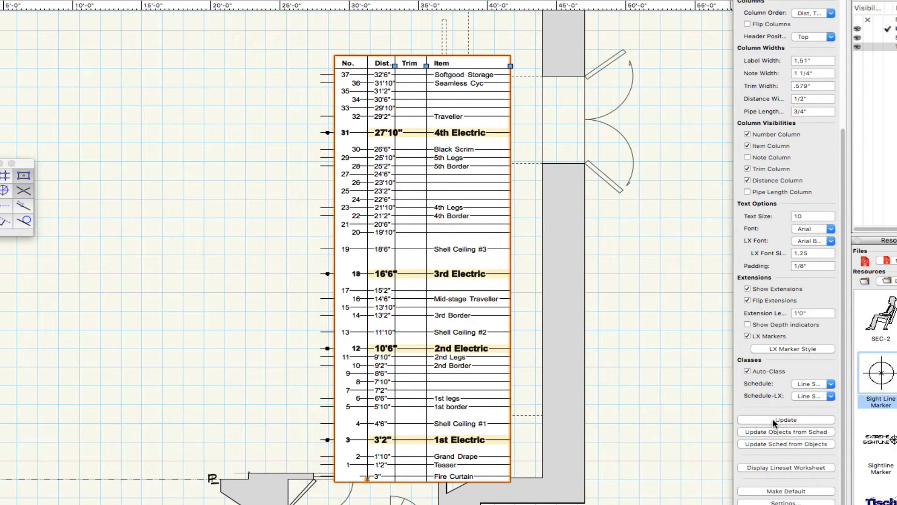
# Step: Turn on Show Depth indicators and set the schedule's Display Style to Style 2
pyautogui.click(773, 325)
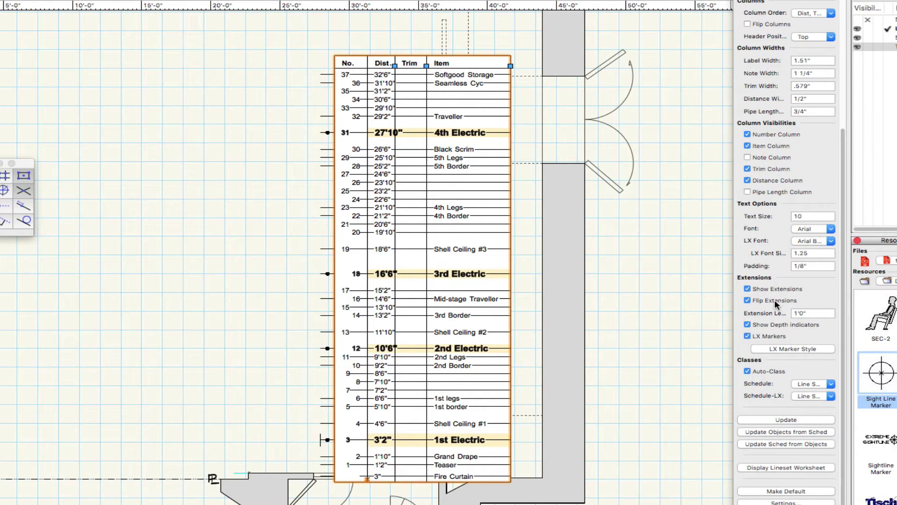
pyautogui.scroll(5, 804, 142)
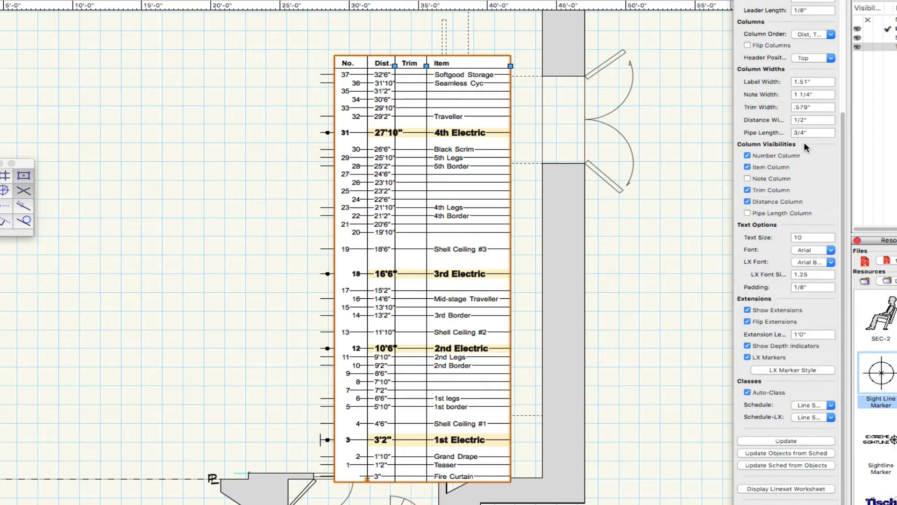
pyautogui.click(826, 28)
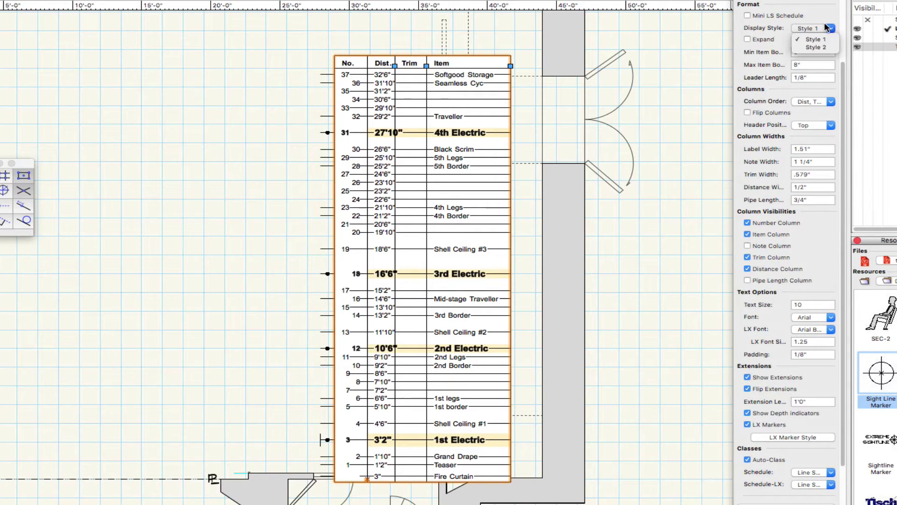
pyautogui.click(817, 48)
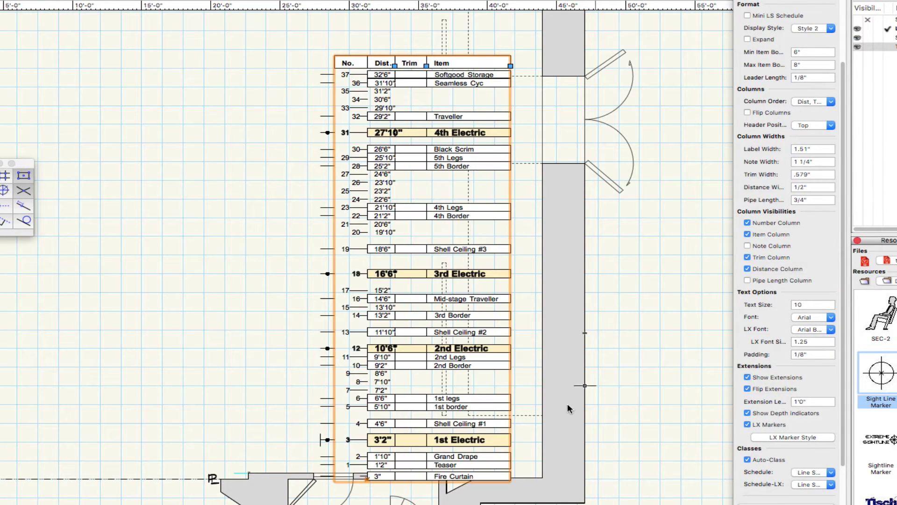
pyautogui.click(103, 445)
pyautogui.moveTo(21, 445); pyautogui.dragTo(200, 444, button='middle')
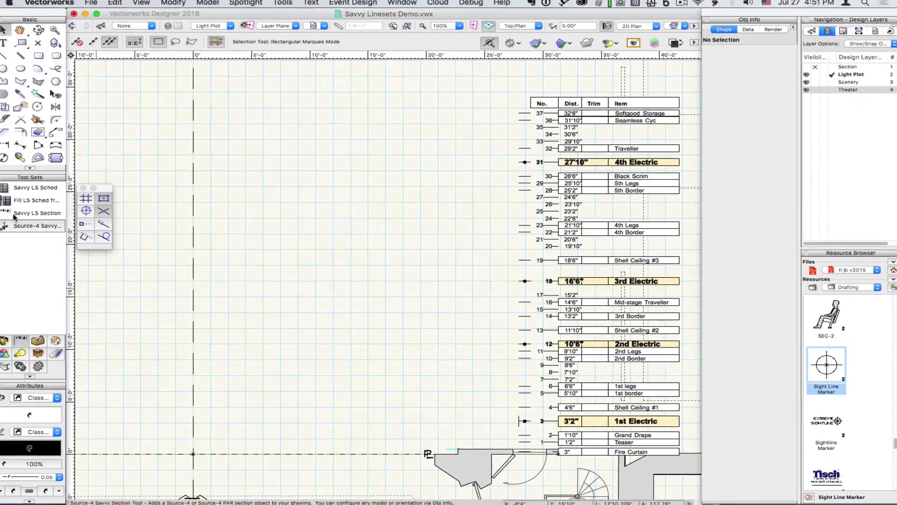
# Step: Place a new line set schedule at the origin point
pyautogui.click(33, 187)
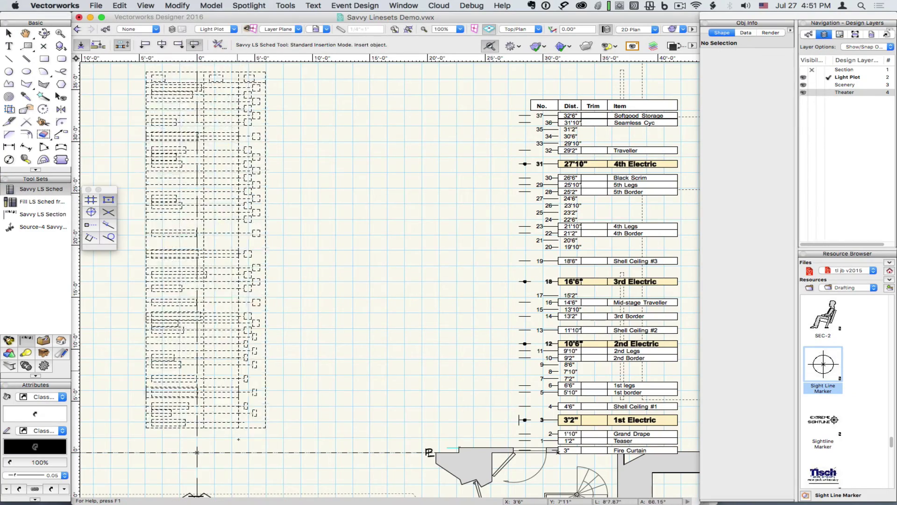
pyautogui.click(196, 452)
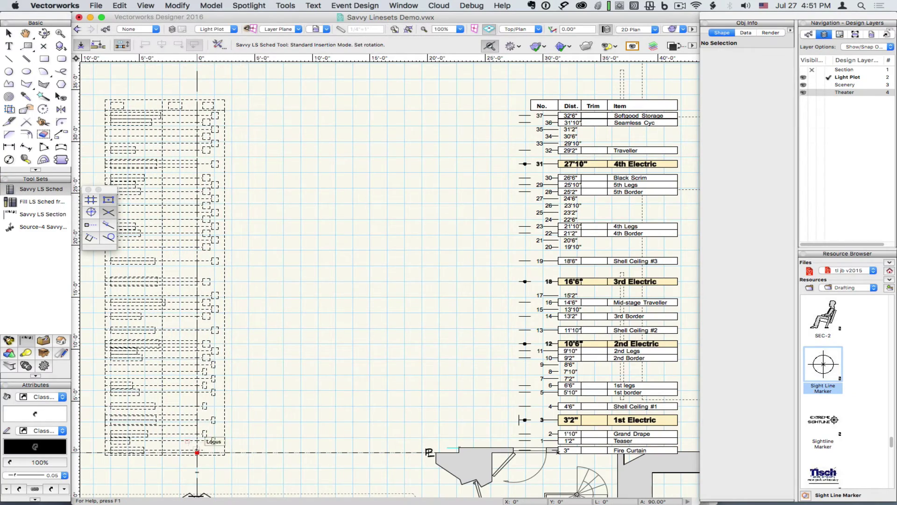
pyautogui.click(197, 71)
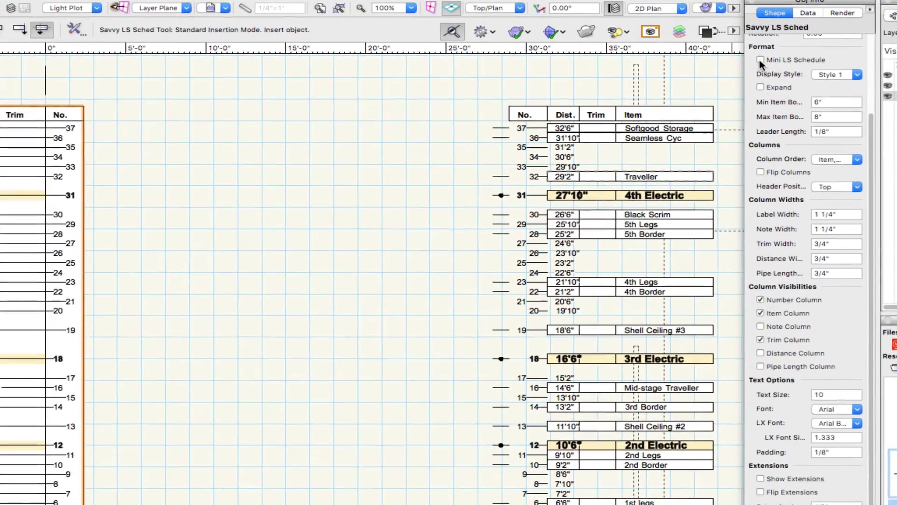
# Step: Make it a Mini LS Schedule with text size 6 and a 1/16" leader length
pyautogui.click(751, 61)
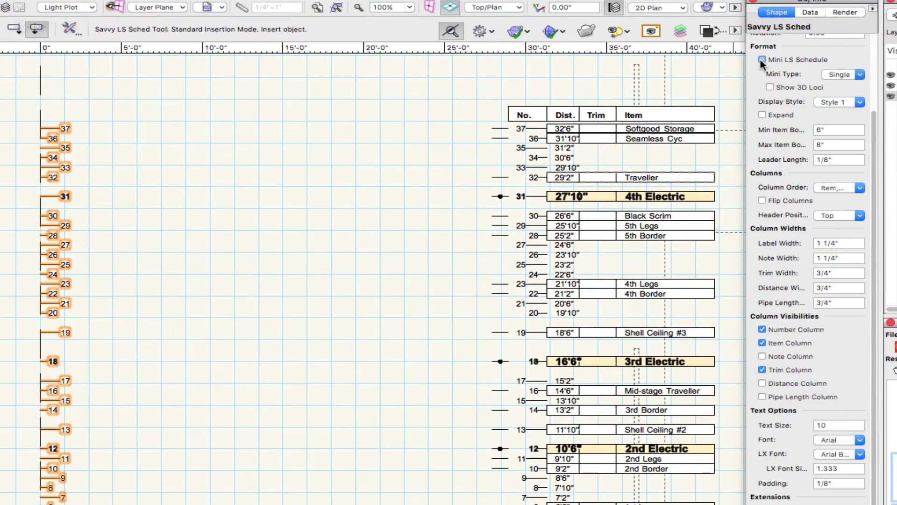
pyautogui.click(841, 425)
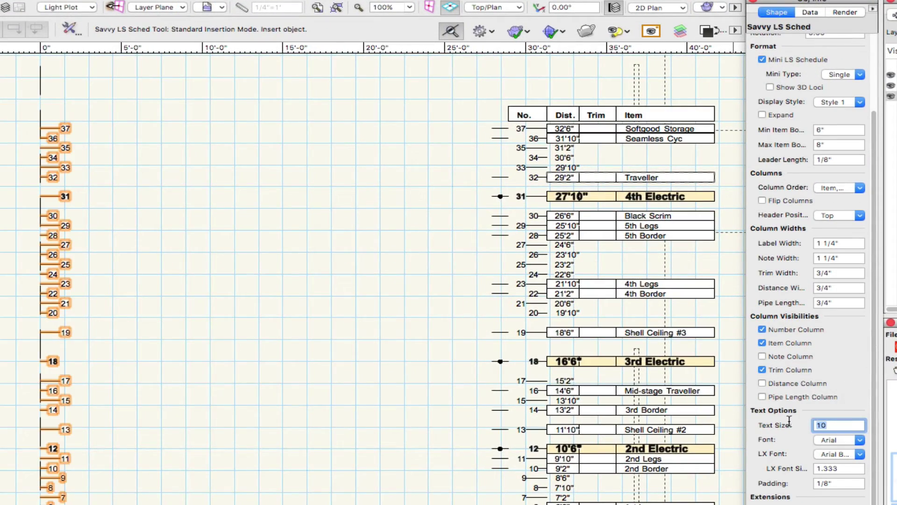
pyautogui.write('6')
pyautogui.press('Return')
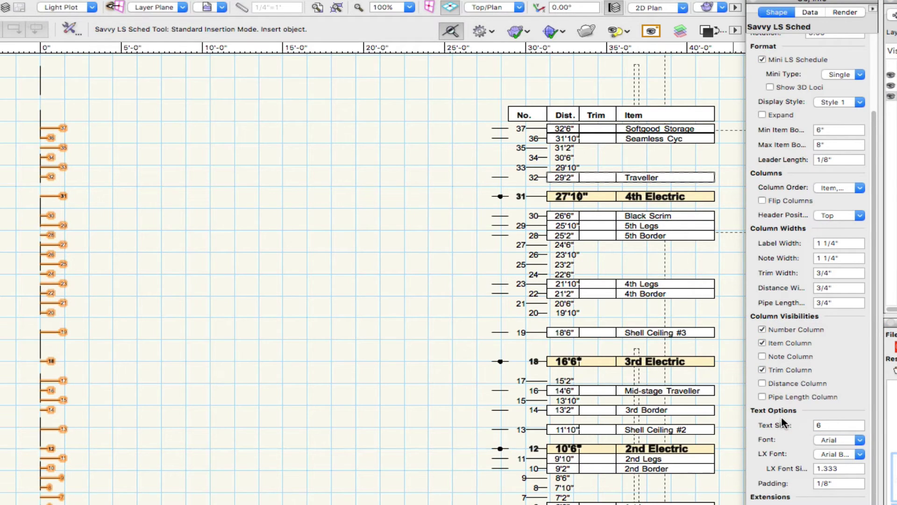
pyautogui.click(847, 160)
pyautogui.write('1/')
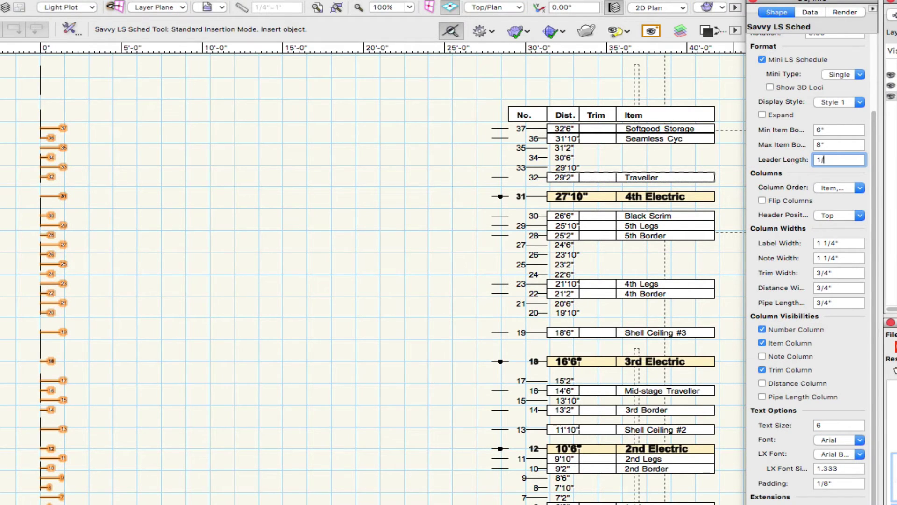
pyautogui.write('16')
pyautogui.press('Return')
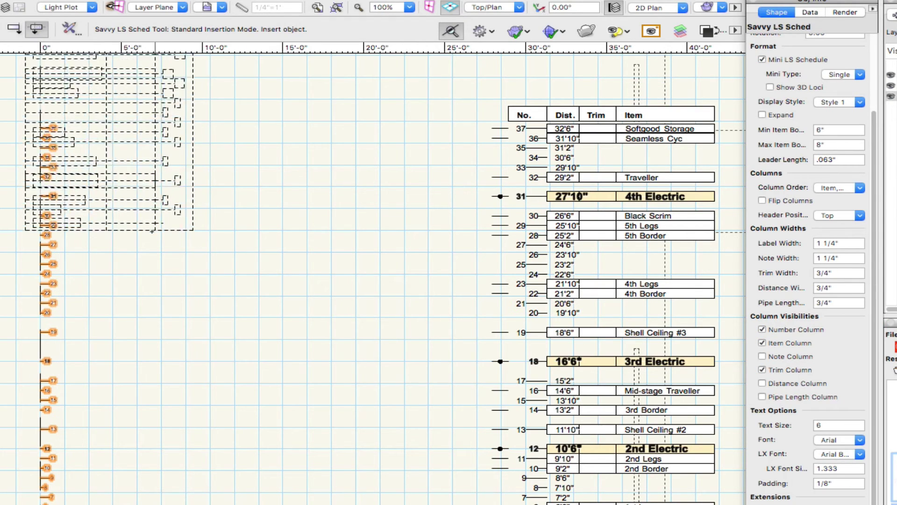
# Step: Return to the Selection tool and select the mini schedule at the origin
pyautogui.press('x')
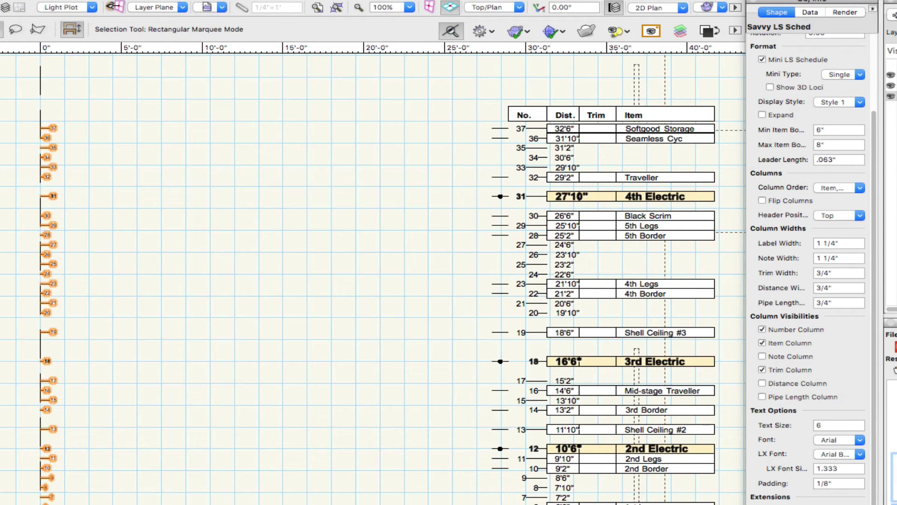
pyautogui.click(74, 232)
pyautogui.click(50, 225)
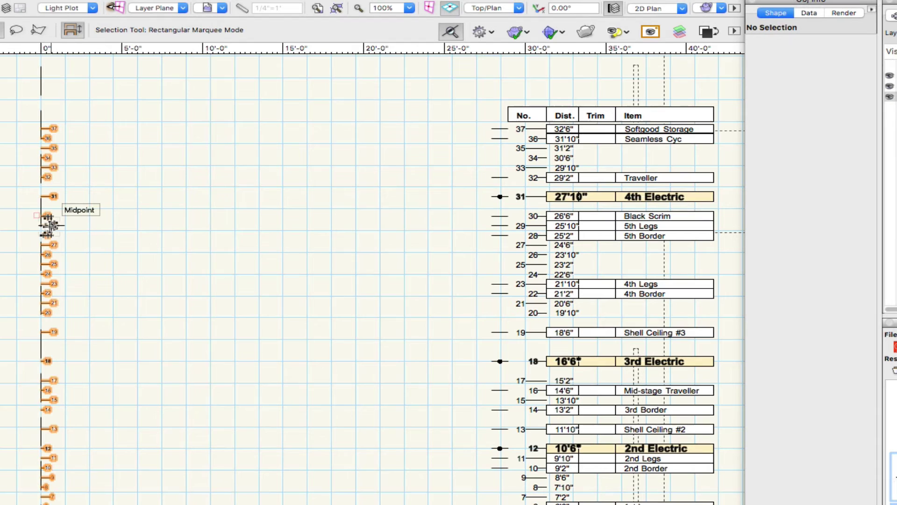
# Step: In the schedule worksheet, set the Fire Curtain Length (E2) to 60'0" and fill it down through E39
pyautogui.doubleClick(50, 225)
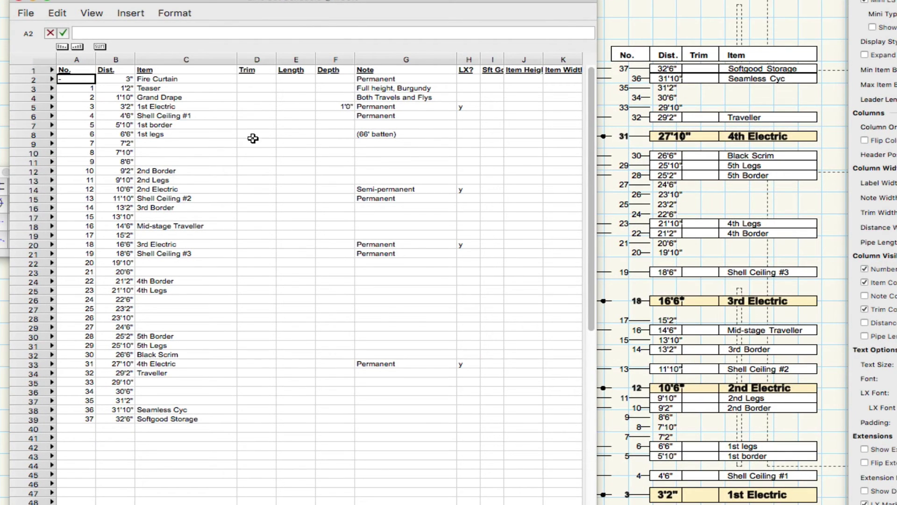
pyautogui.click(290, 81)
pyautogui.write('60')
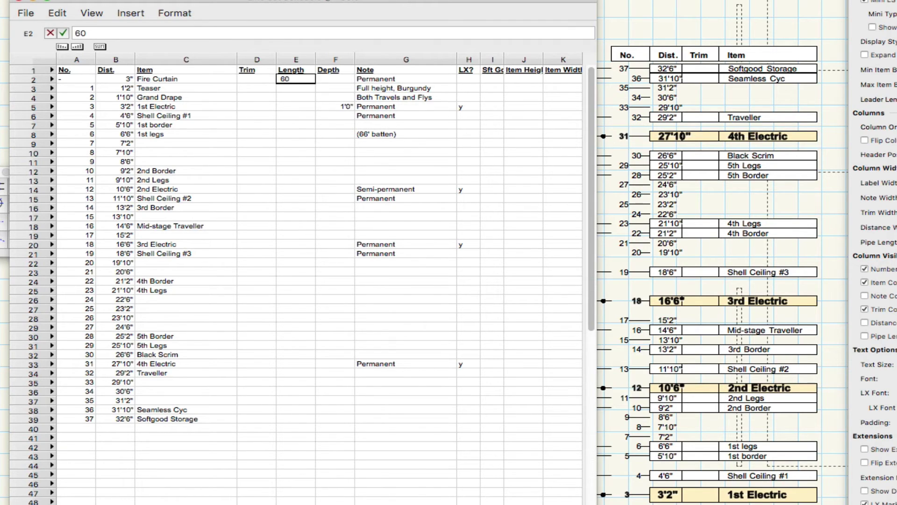
pyautogui.press('Return')
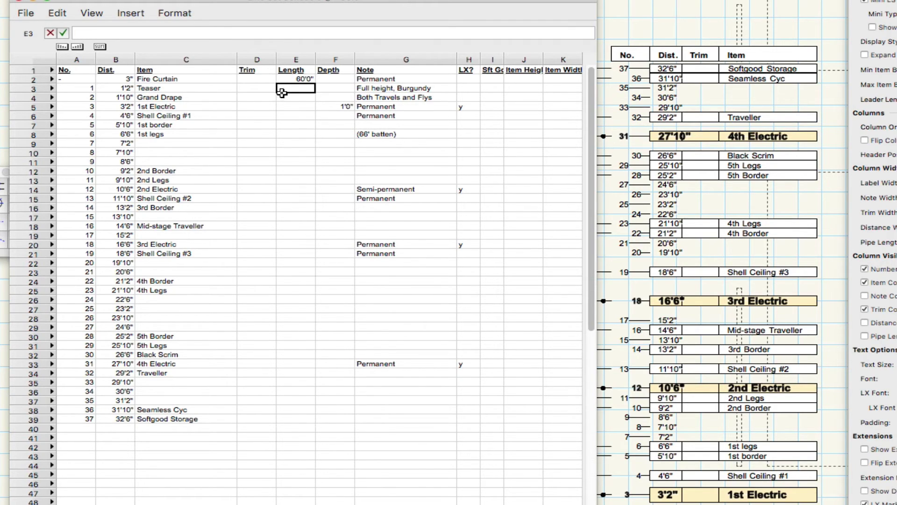
pyautogui.click(299, 77)
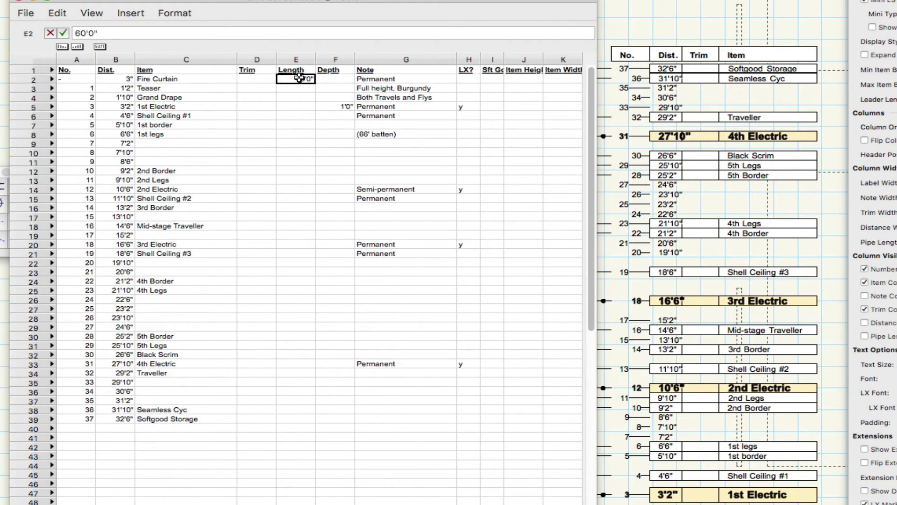
pyautogui.click(306, 89)
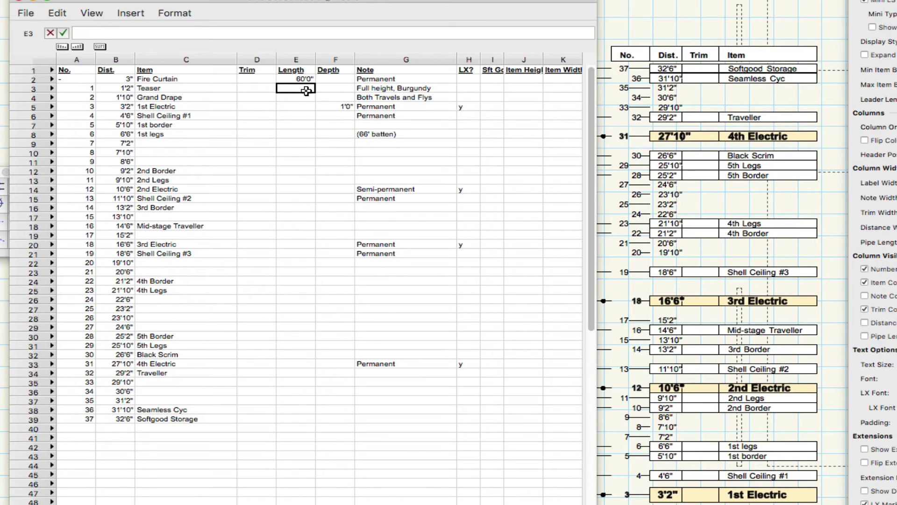
pyautogui.keyDown('shift'); pyautogui.click(299, 418); pyautogui.keyUp('shift')
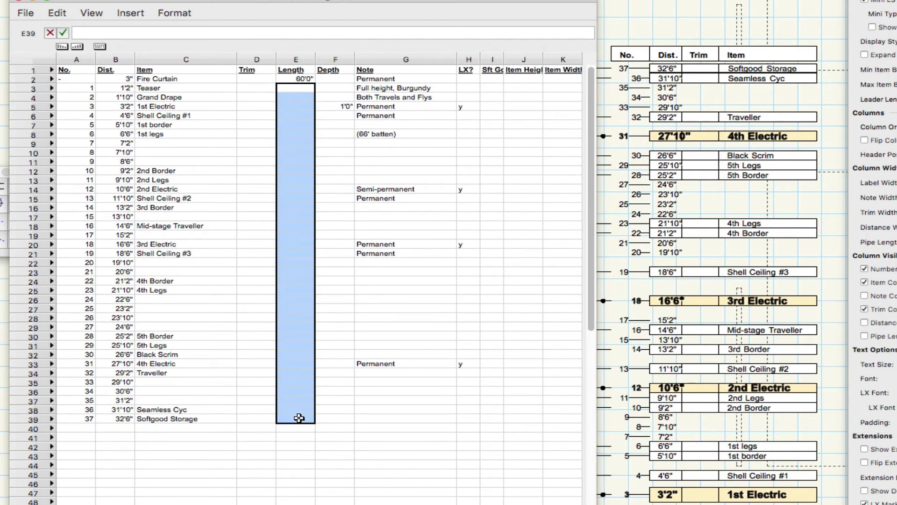
pyautogui.press('super+d')
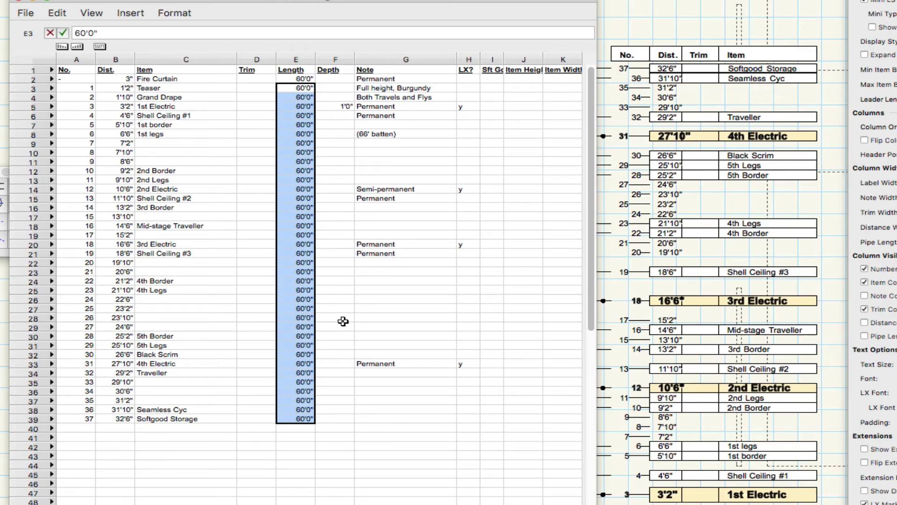
# Step: Change the 1st legs Length in E8 to 66'0"
pyautogui.click(305, 134)
pyautogui.write('66')
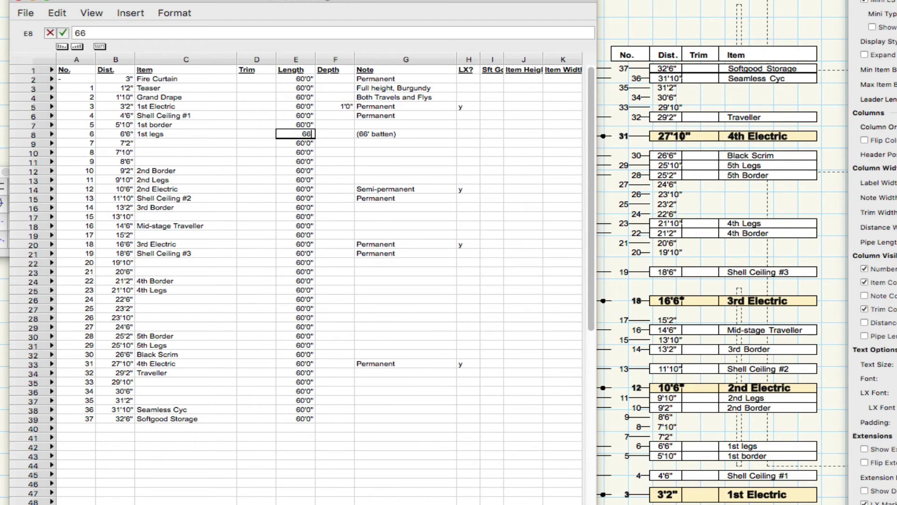
pyautogui.press('Return')
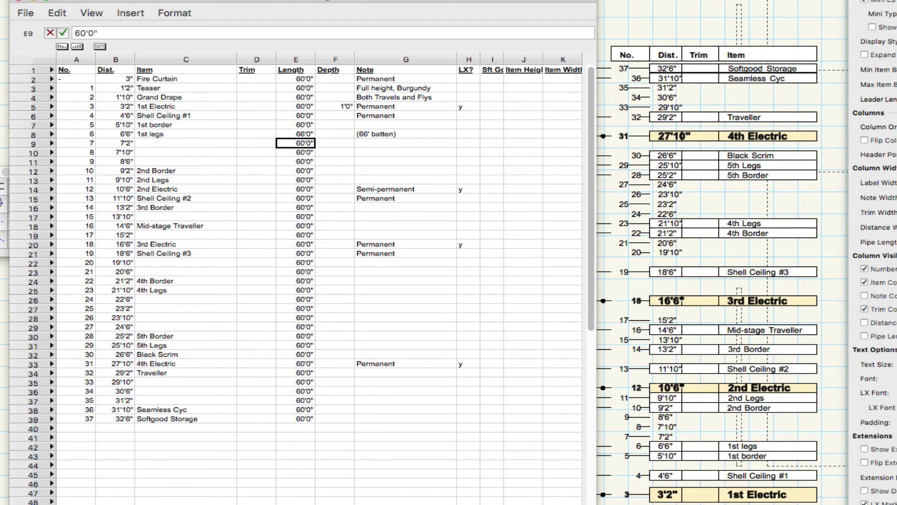
# Step: Close the worksheet and set the mini schedule's Mini Type to Double
pyautogui.click(19, 2)
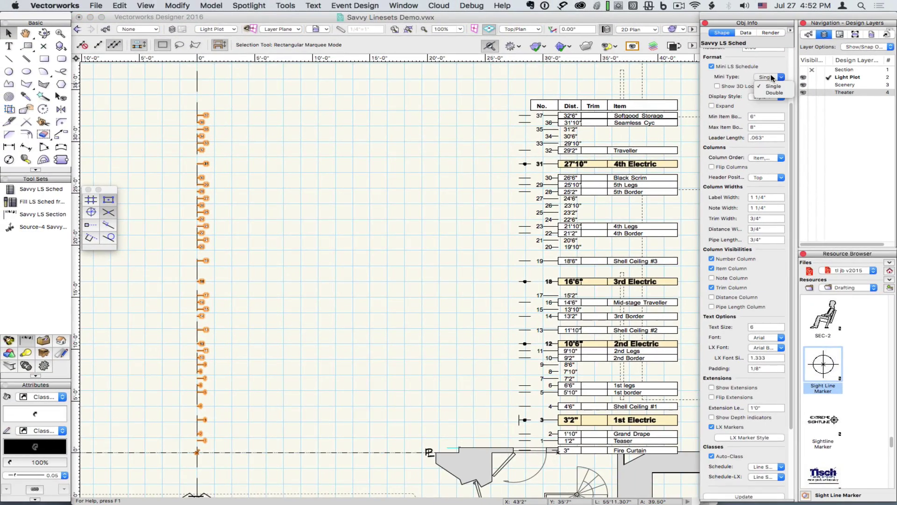
pyautogui.click(770, 73)
pyautogui.click(772, 93)
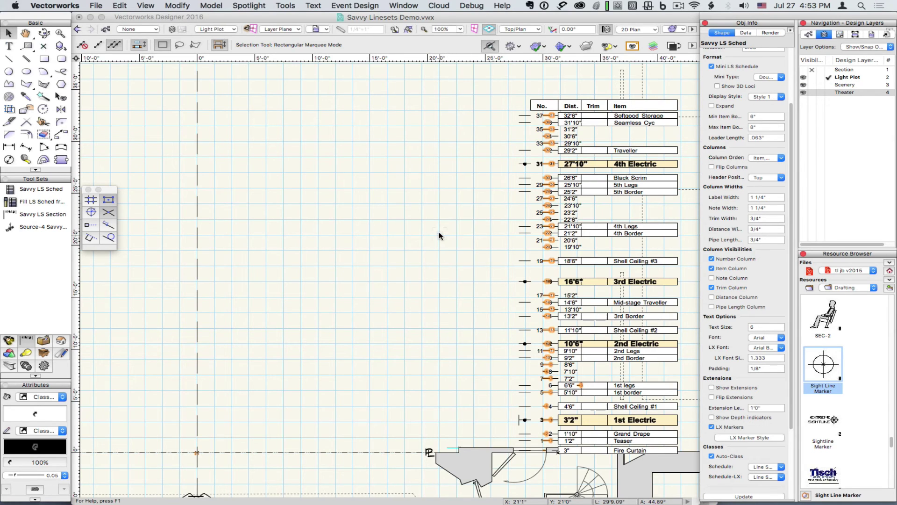
# Step: Drag the main line set schedule further right in the plan, then deselect it
pyautogui.scroll(-5, 438, 235)
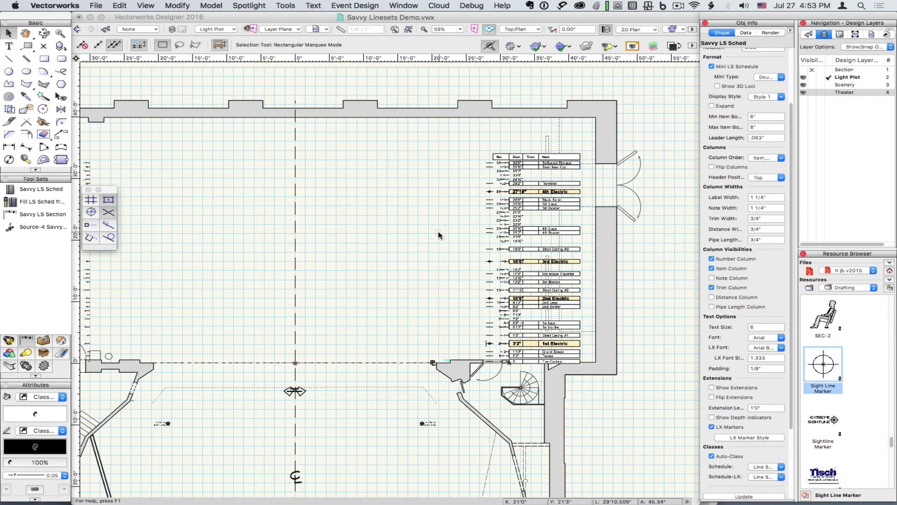
pyautogui.click(542, 248)
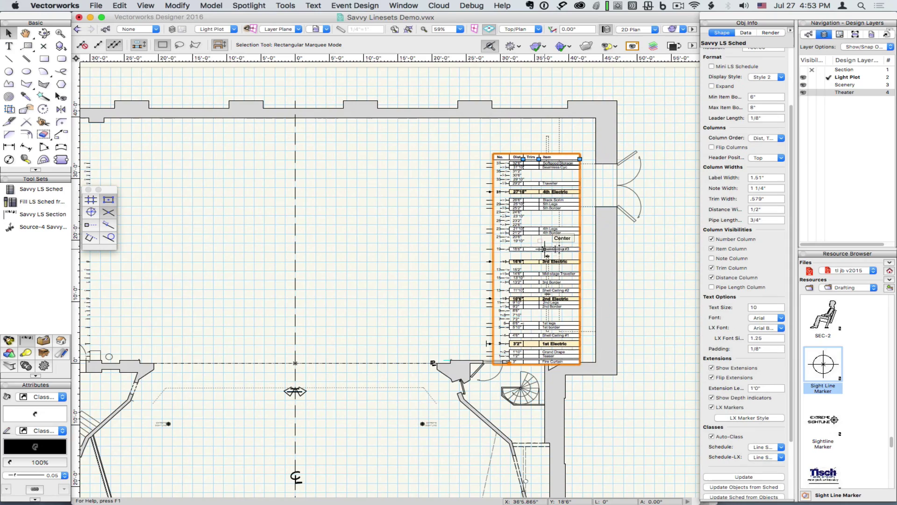
pyautogui.moveTo(542, 248); pyautogui.dragTo(574, 247)
pyautogui.hscroll(-5, 431, 294)
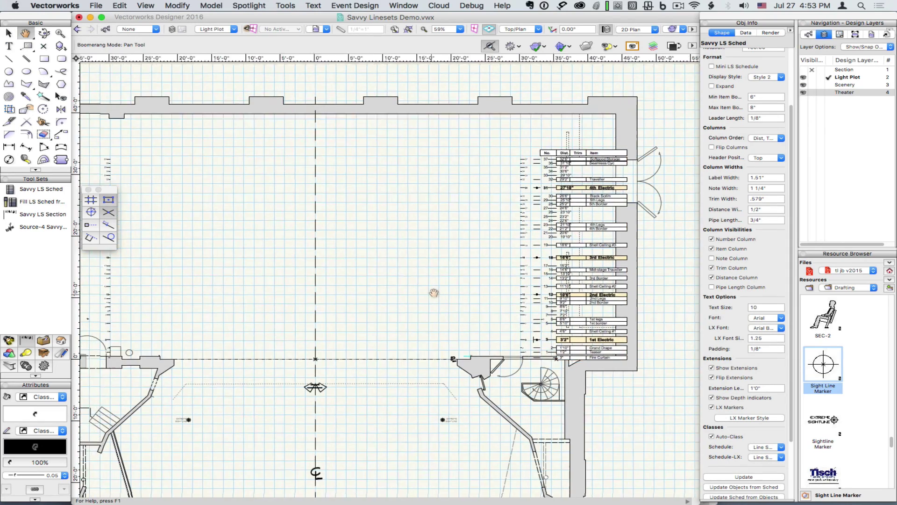
pyautogui.click(360, 286)
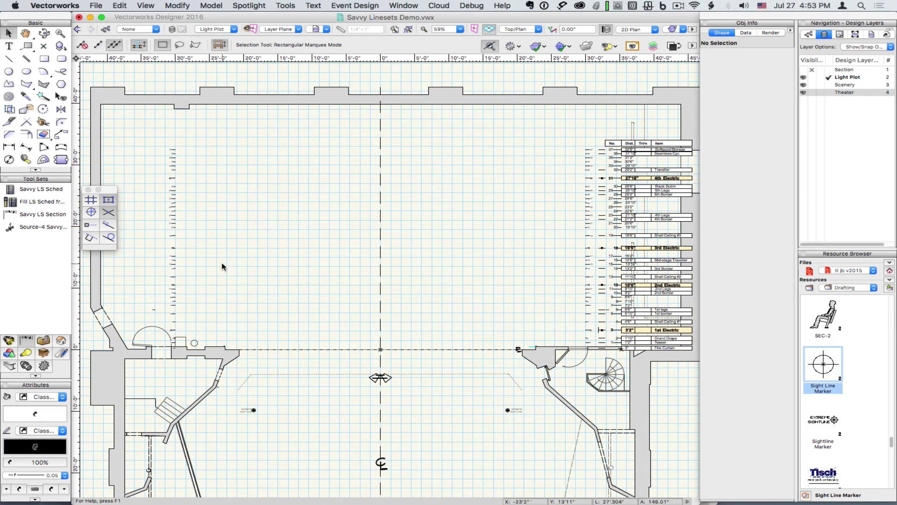
pyautogui.scroll(5, 152, 309)
pyautogui.scroll(4, 153, 309)
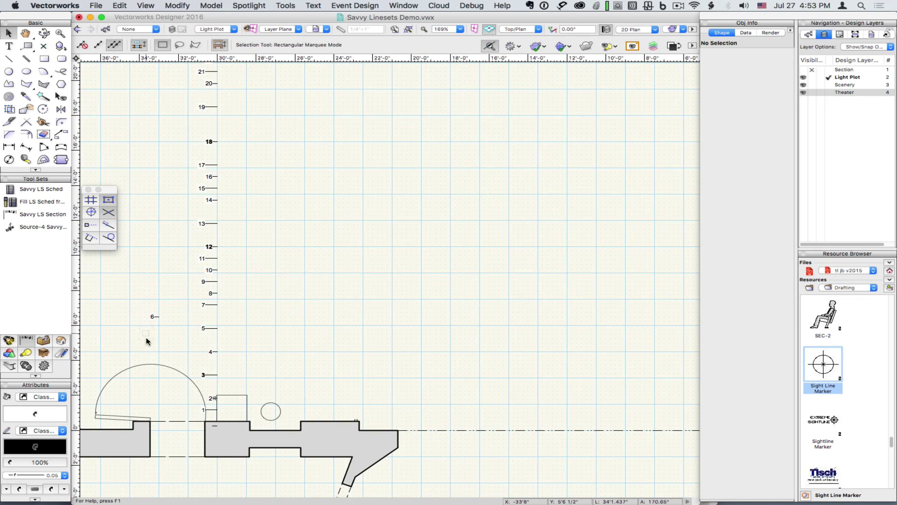